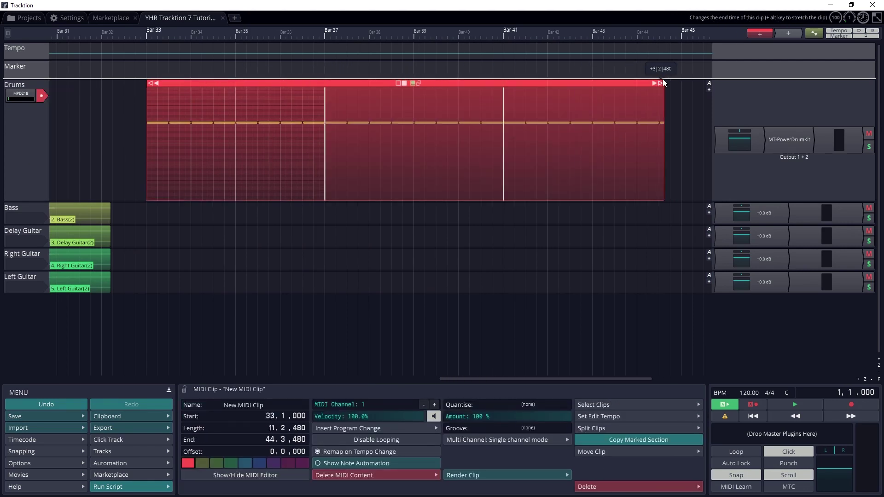
Step: Play the Drums clip, open it in the piano roll, select its F#2 notes and choose the line tool
key(space)
double_click(509, 322)
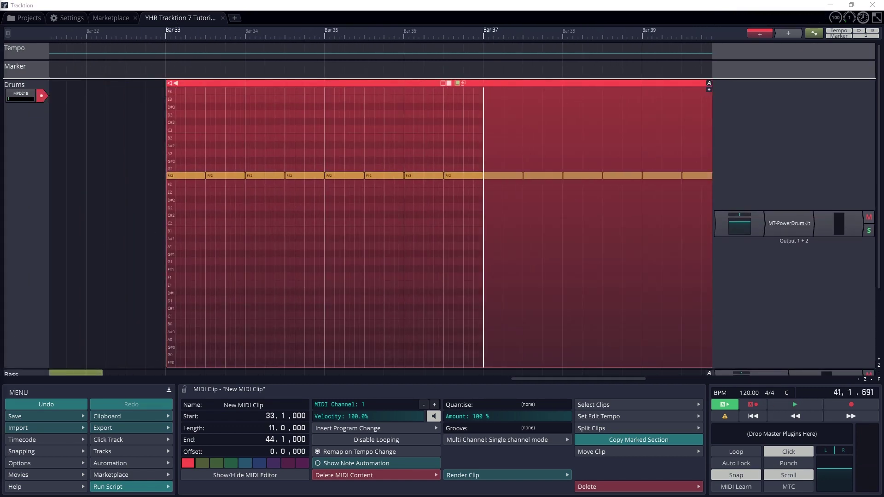
drag(197, 149, 330, 201)
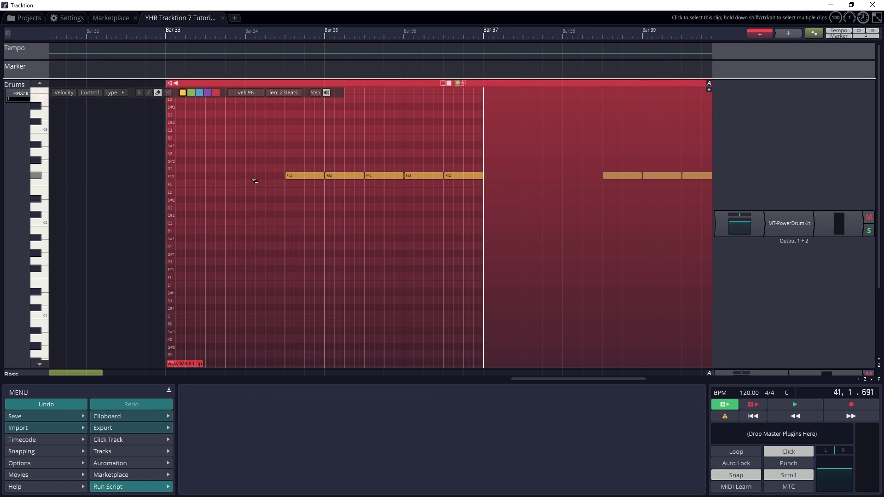
click(167, 93)
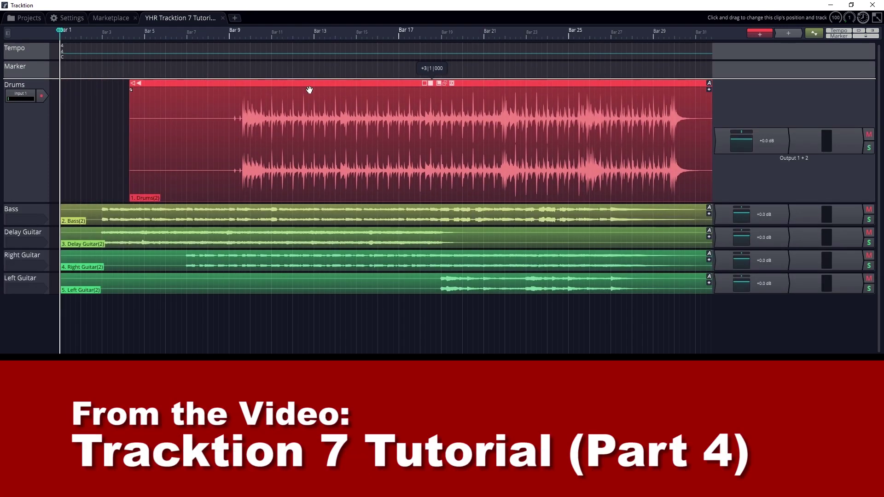
Step: Move the Drums clip to start near bar 2, trimming its start and then restoring it
drag(286, 83, 248, 88)
mouse_move(61, 85)
mouse_down()
mouse_move(257, 84)
mouse_move(63, 83)
mouse_up()
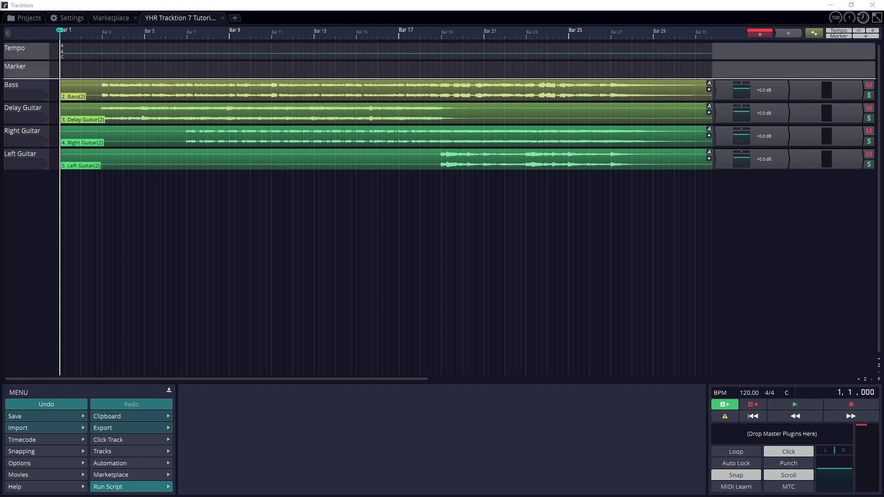
Step: Create a new empty track, move it above Bass at the top and name it Drums
right_click(23, 259)
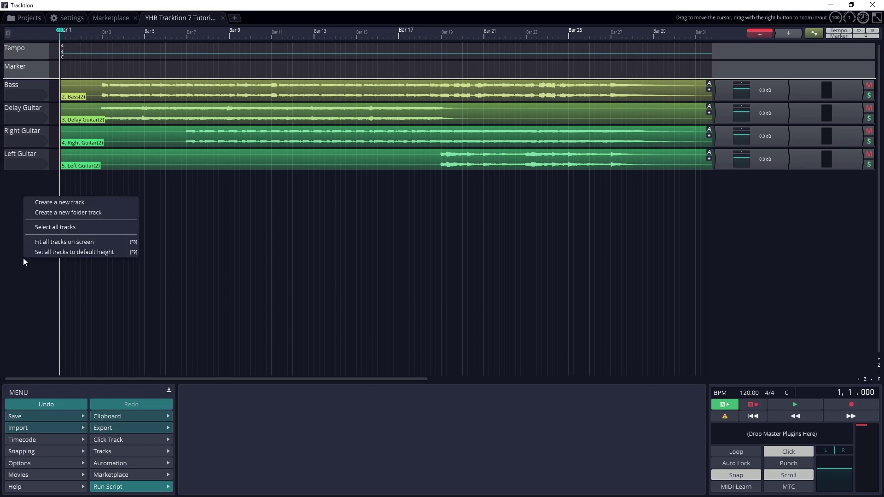
click(51, 203)
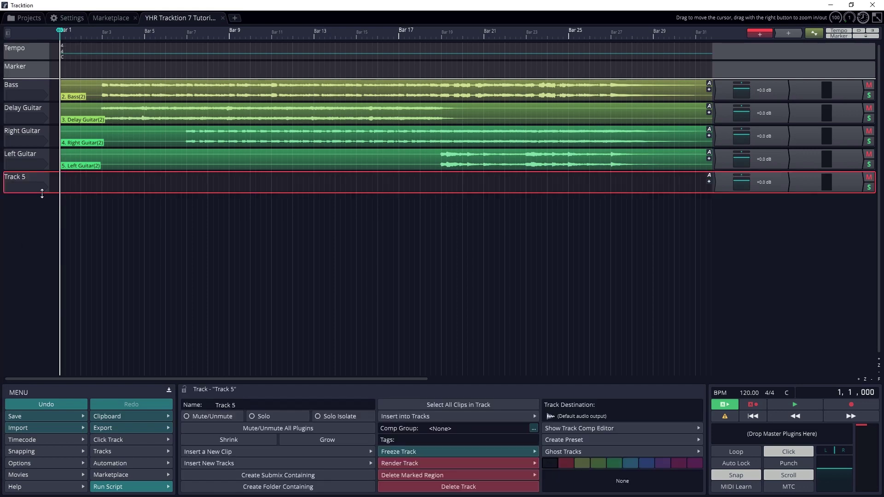
drag(40, 175, 32, 89)
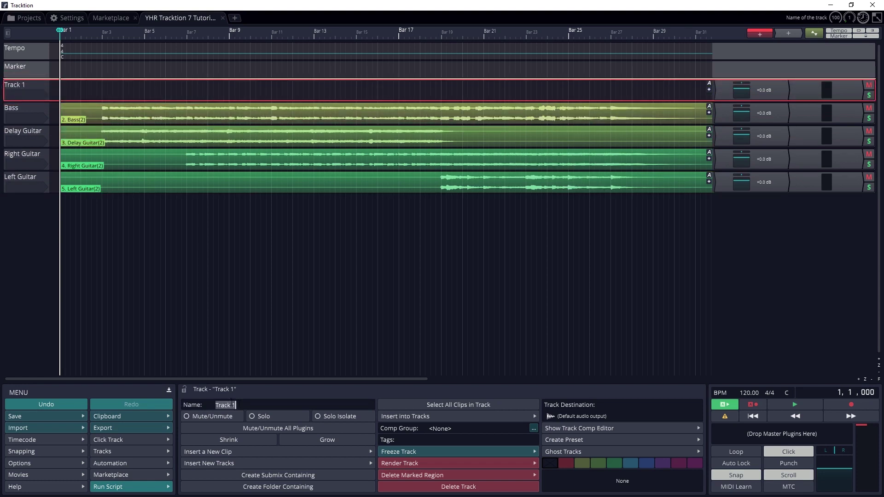
click(515, 369)
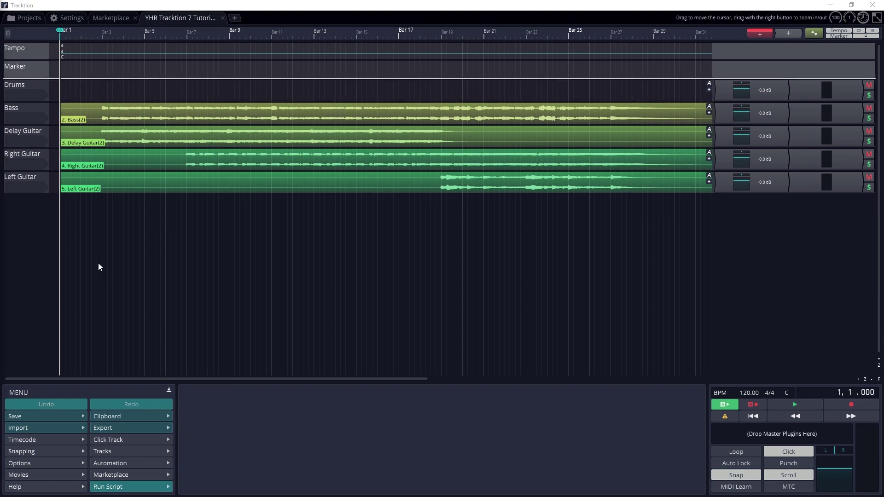
Step: Enable the MPD218 as a MIDI input in the MIDI Devices settings
click(70, 18)
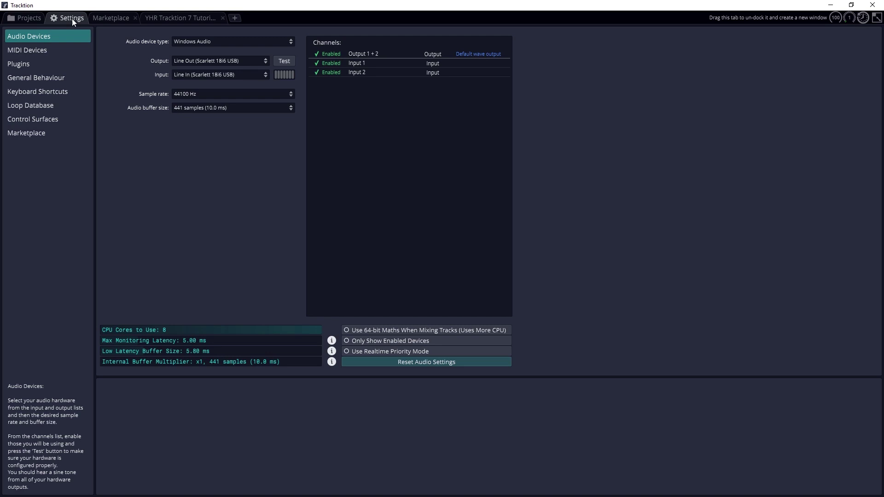
click(51, 51)
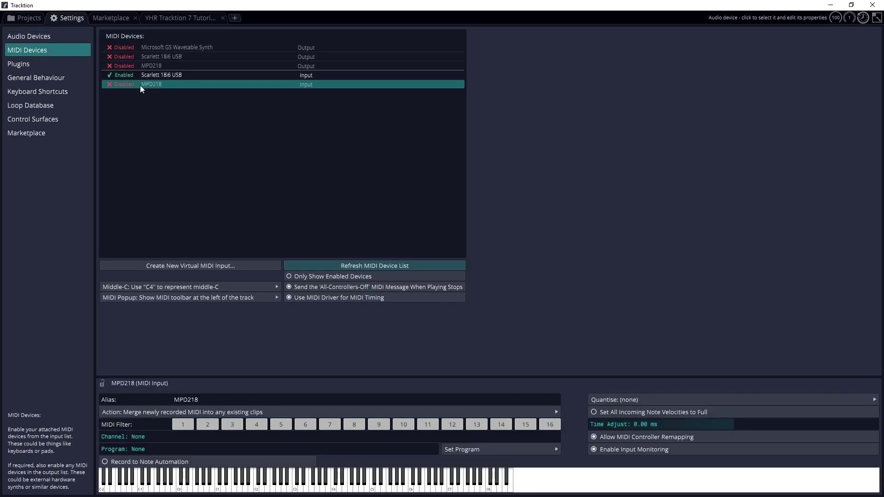
click(109, 85)
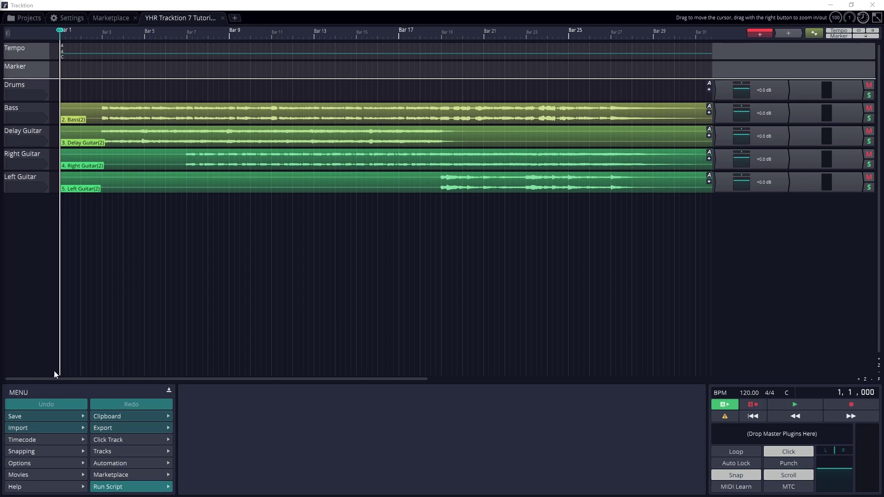
Step: Set the Drums track's input source to the MPD218 controller
click(40, 96)
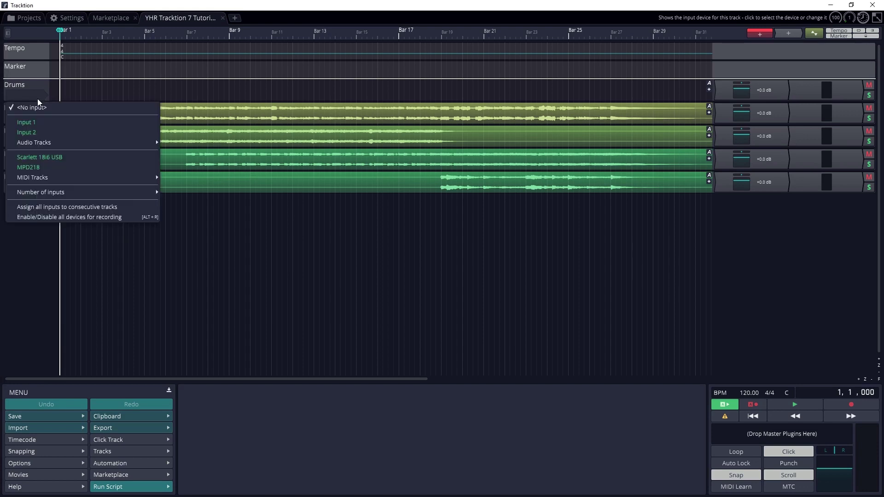
click(30, 165)
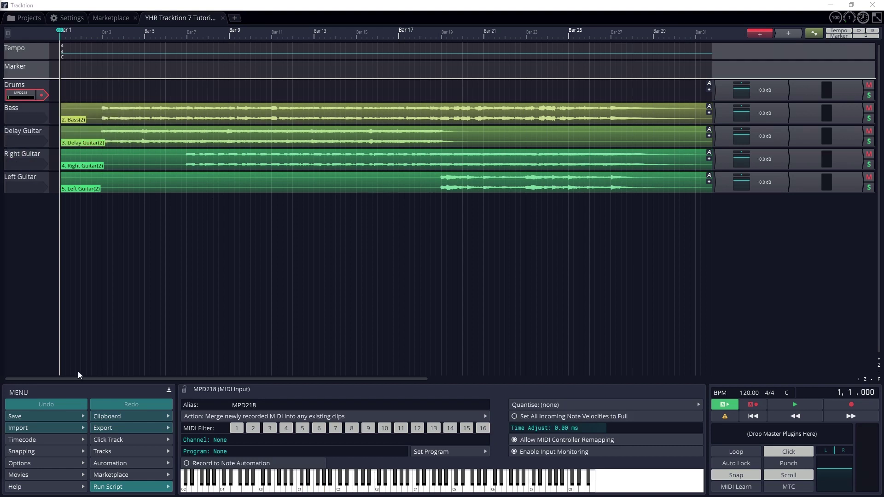
Step: Scan the VstPlugins folder for new or updated VST plug-ins from the Plugins settings
click(82, 21)
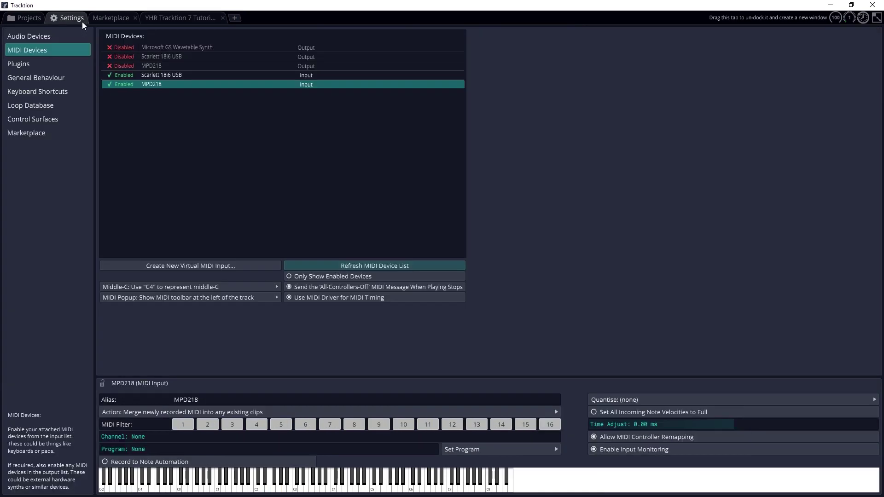
click(38, 66)
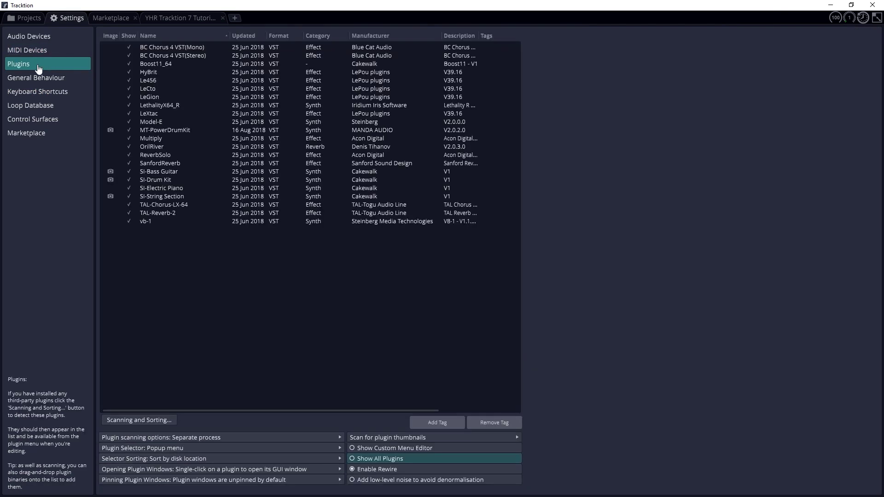
click(150, 420)
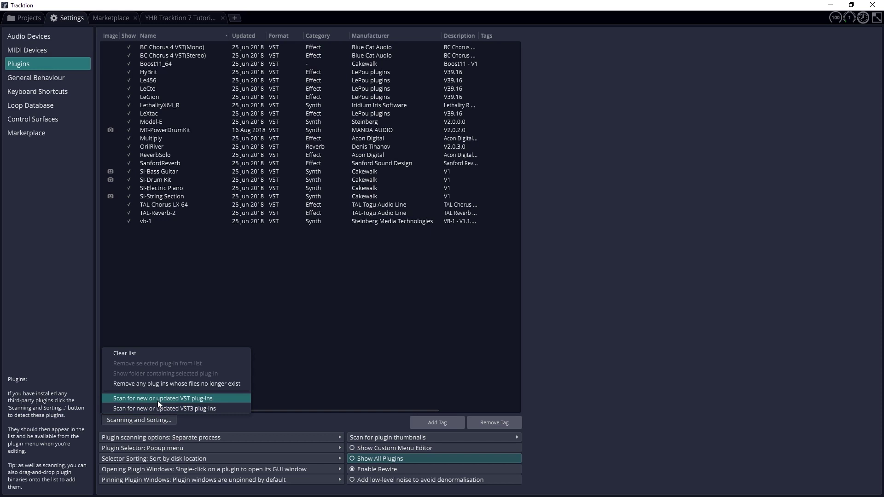
click(157, 400)
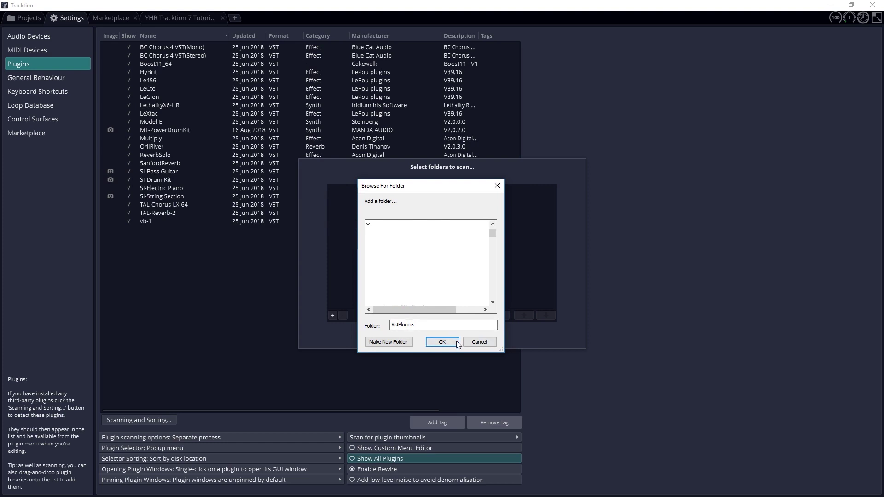
click(442, 342)
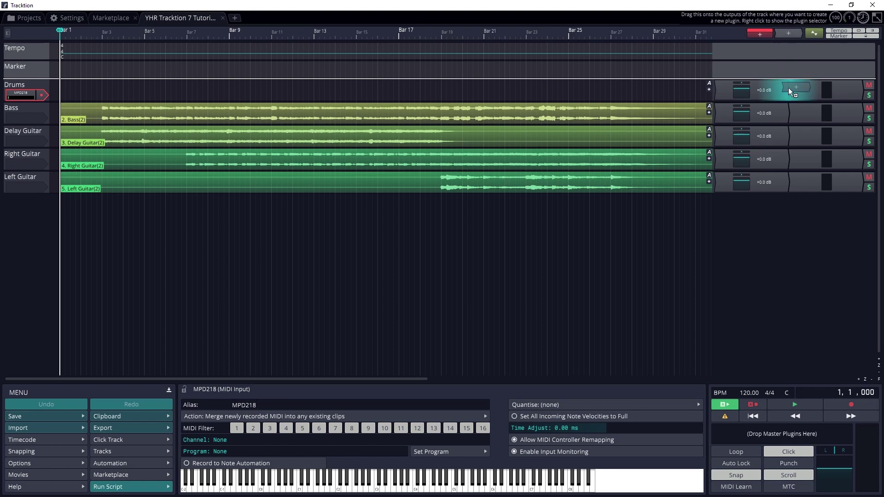
Step: Add the MT-PowerDrumKit VST instrument to the Drums track's plug-in slot
right_click(788, 87)
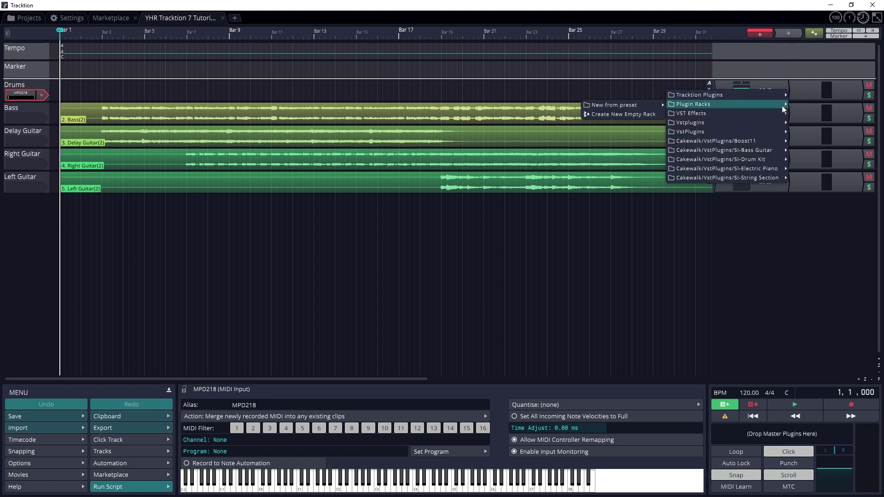
click(800, 125)
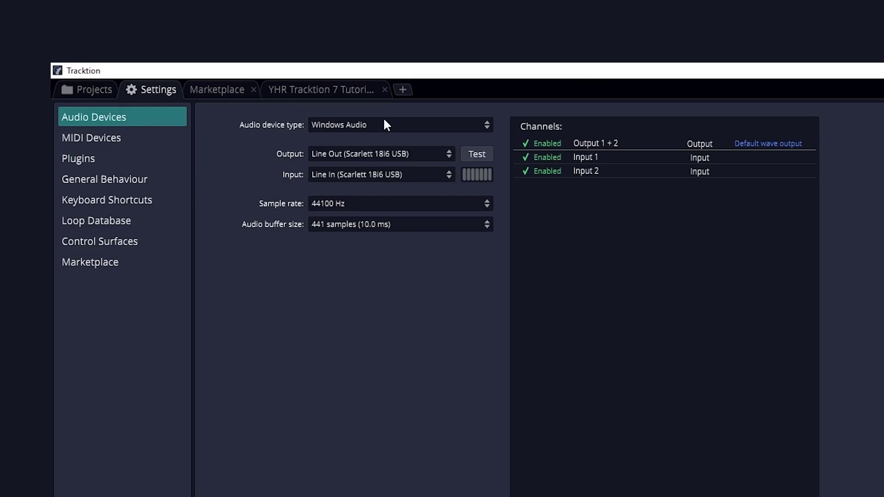
Step: Switch the audio device type to ASIO and keep the buffer at 512 samples
click(383, 125)
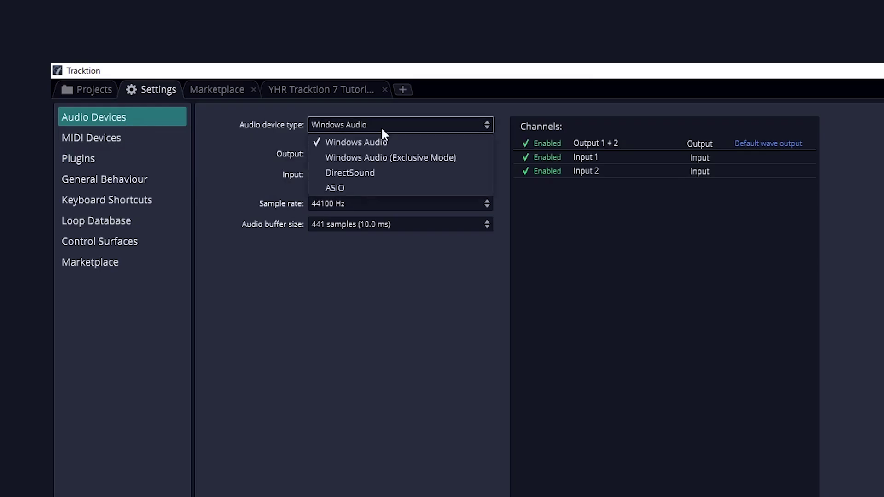
click(362, 187)
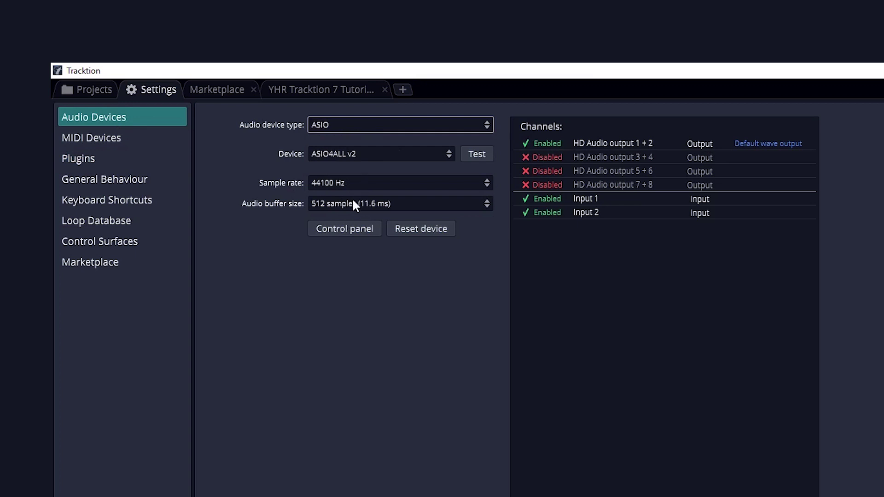
click(354, 206)
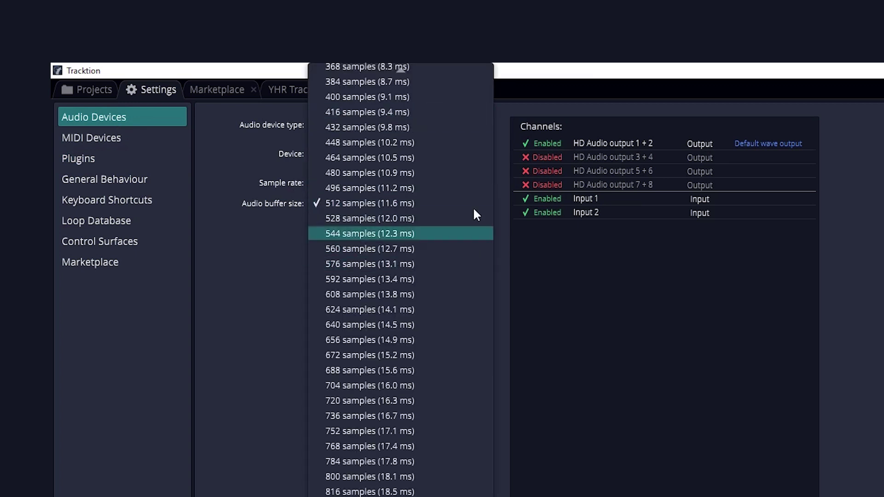
click(253, 325)
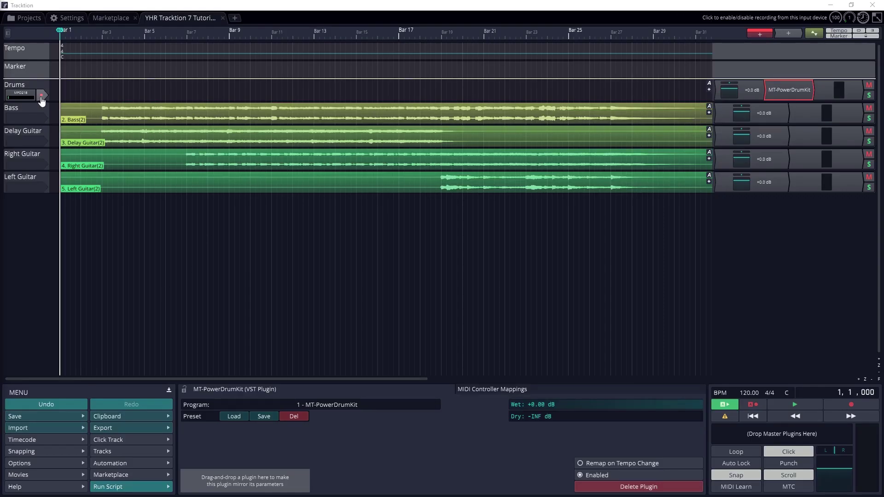
Step: Arm the Drums track and record a pad performance as Drums Recording 1 from bar 1
click(42, 96)
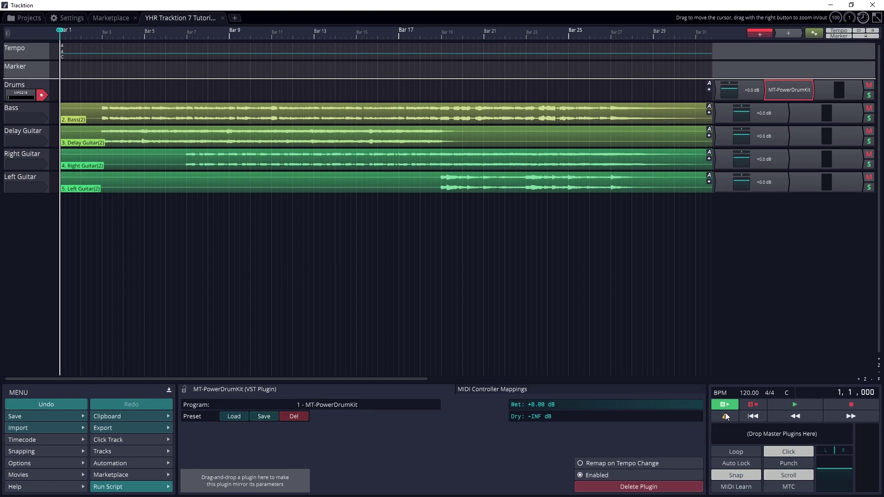
click(852, 404)
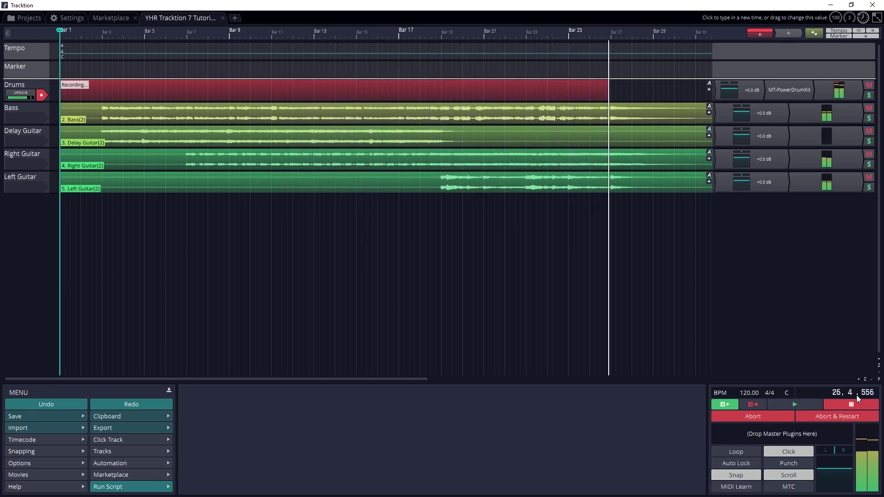
key(space)
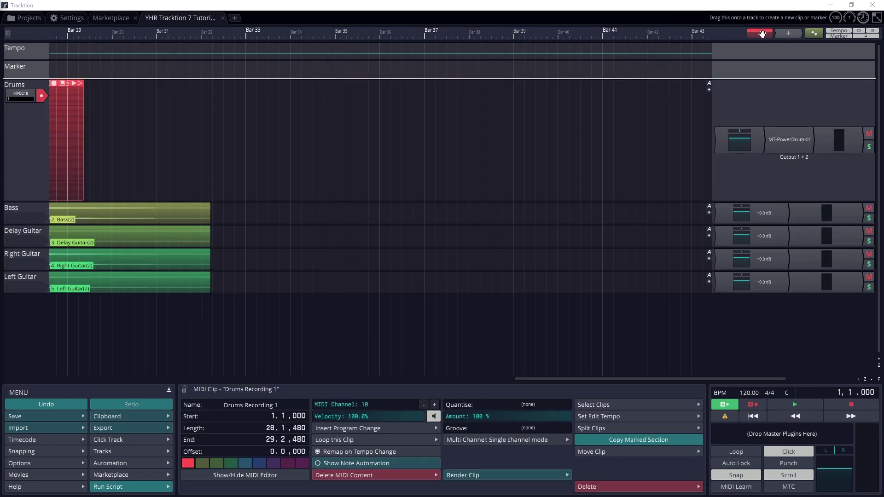
Step: Insert a new empty MIDI clip on the Drums track starting at bar 33
drag(760, 33, 246, 168)
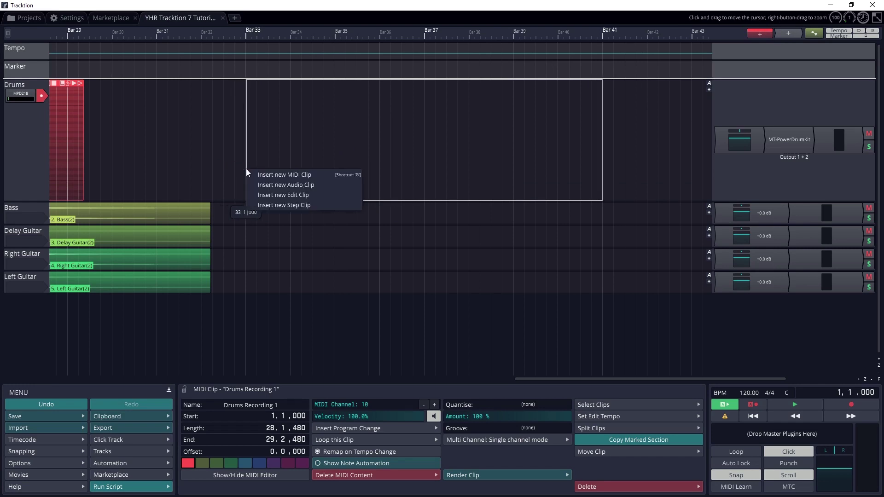
click(282, 179)
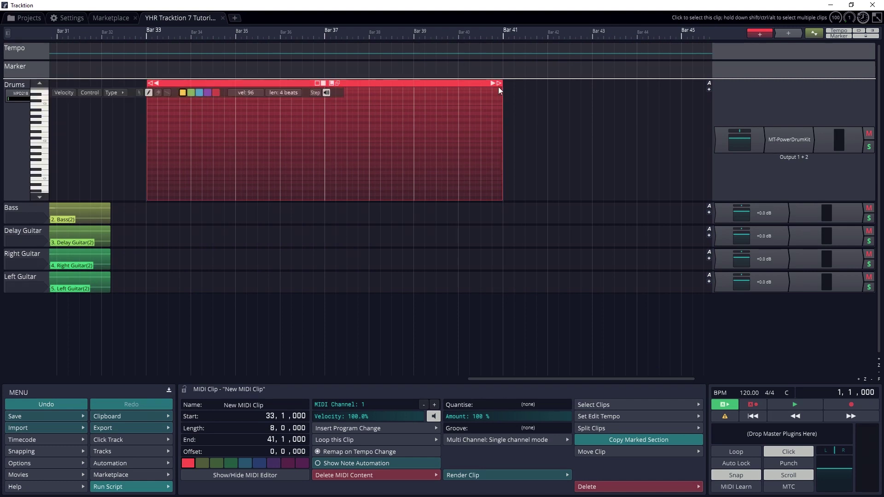
Step: Trim the Drums clip to bar 37, loop it out to bar 44, and play from before bar 33
drag(496, 84, 321, 96)
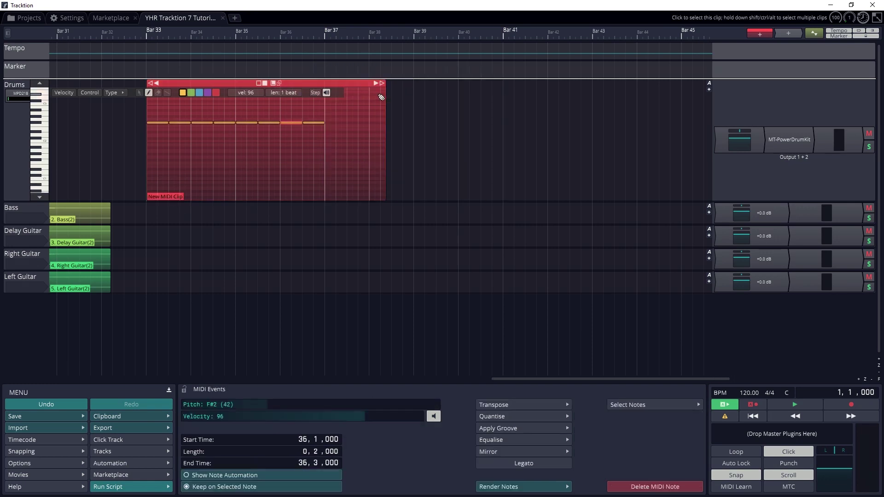
drag(383, 84, 324, 97)
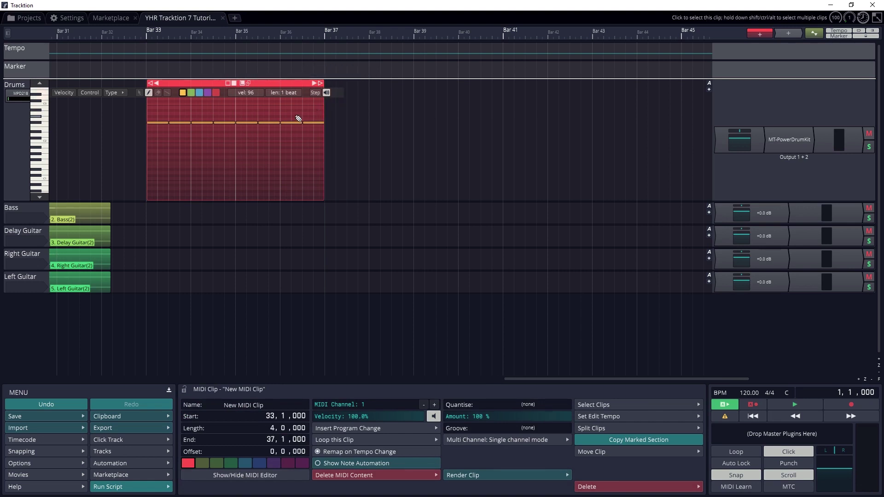
click(243, 83)
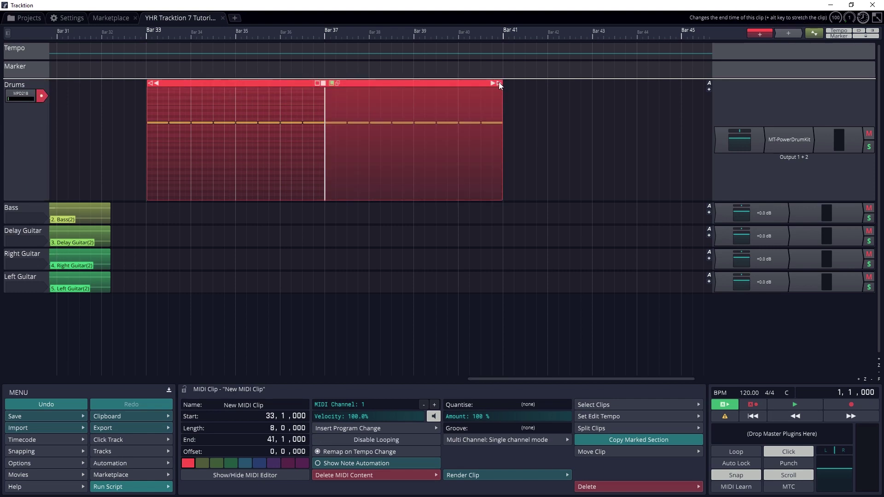
drag(499, 82, 633, 86)
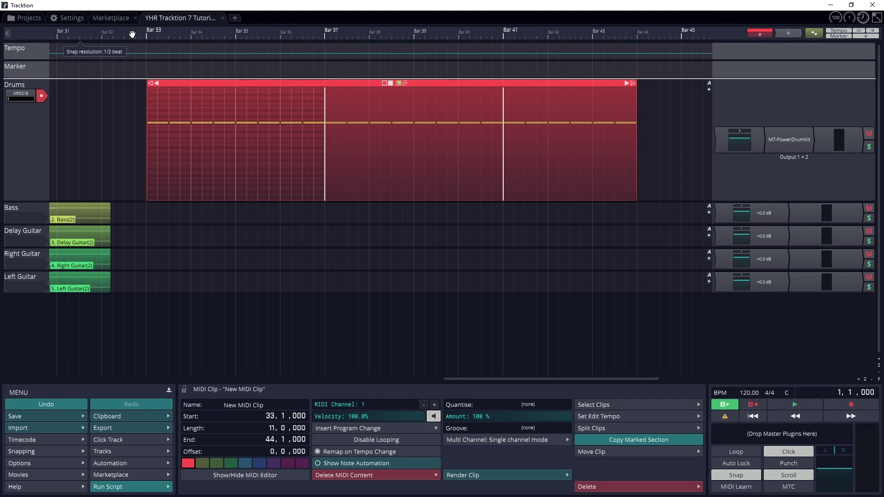
click(139, 89)
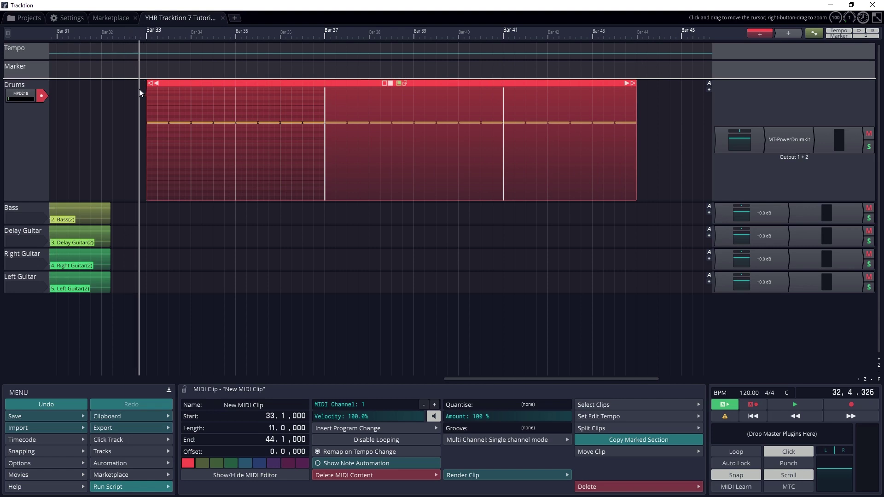
click(787, 399)
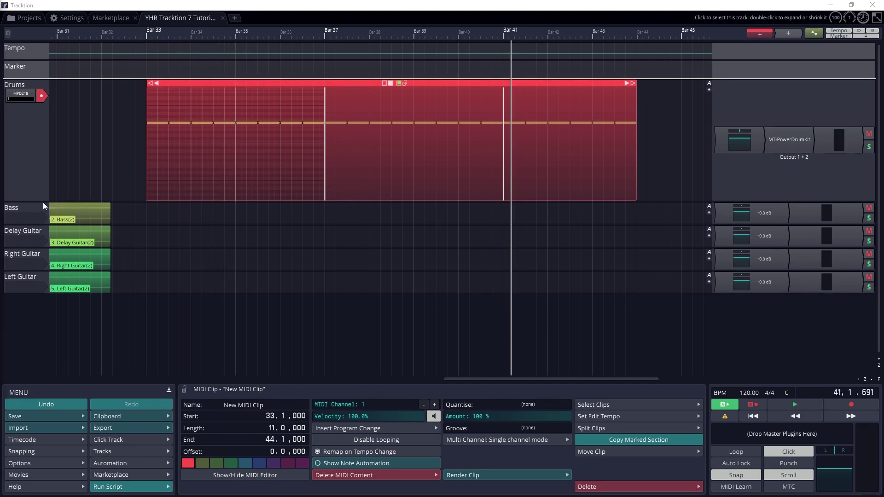
Step: Expand the Drums track to show its note lanes and zoom in around the clip's F#2 notes
double_click(43, 201)
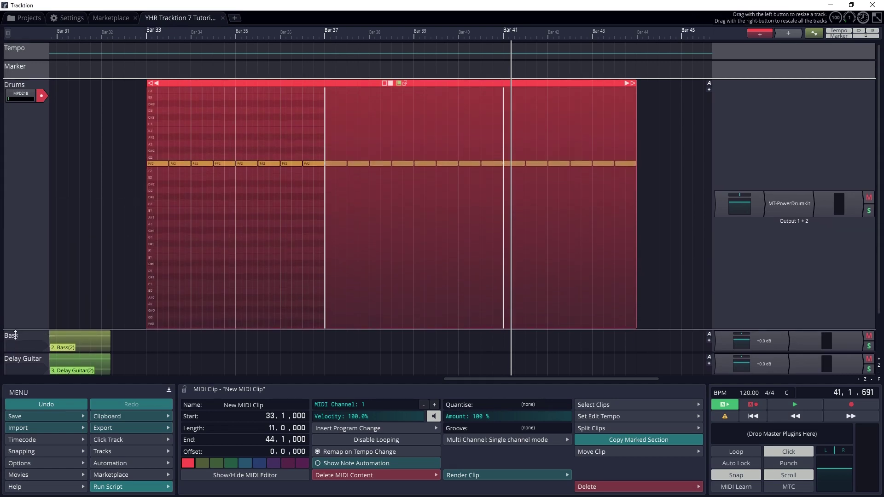
scroll(680, 234, up, 6)
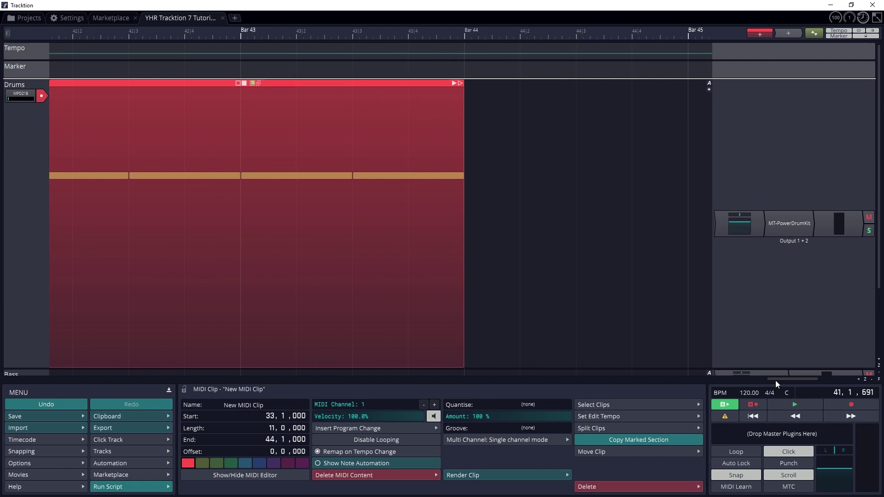
drag(776, 380, 647, 371)
scroll(403, 66, down, 3)
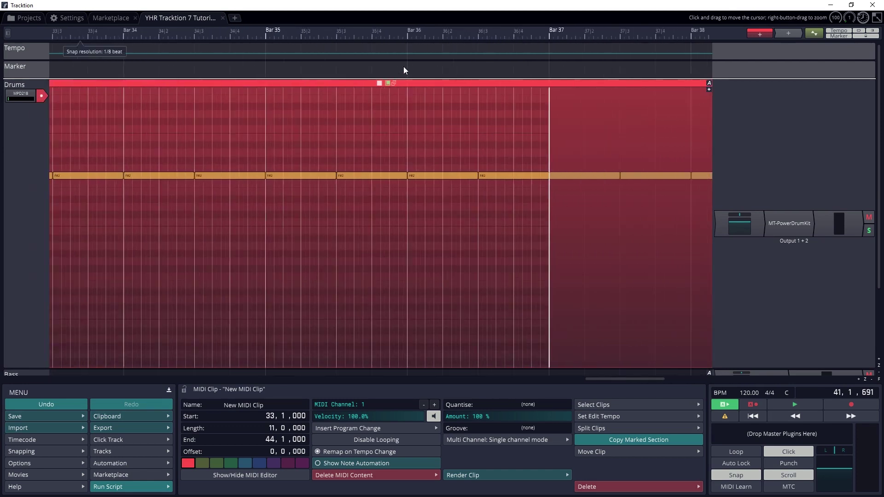
scroll(401, 69, down, 2)
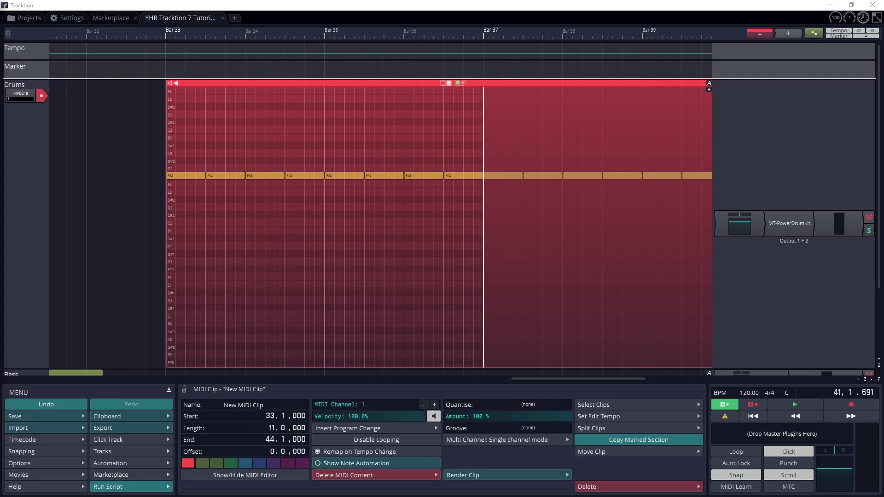
mouse_move(234, 87)
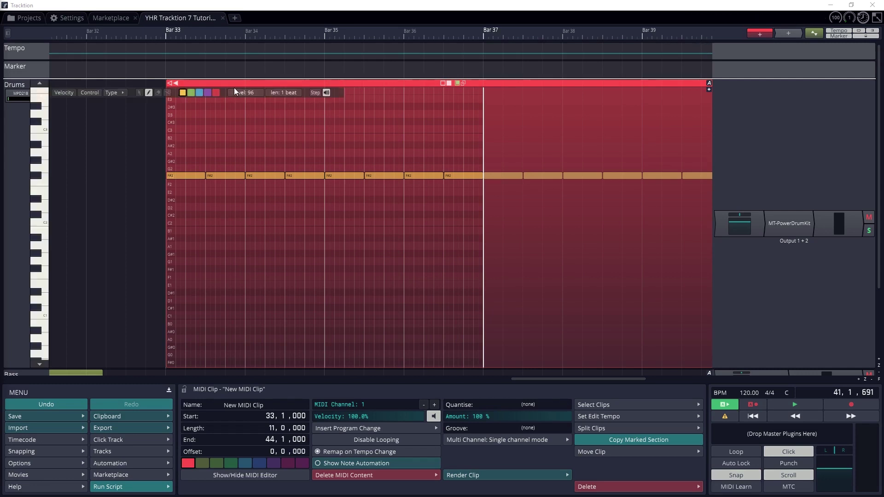
click(140, 92)
click(184, 146)
click(186, 175)
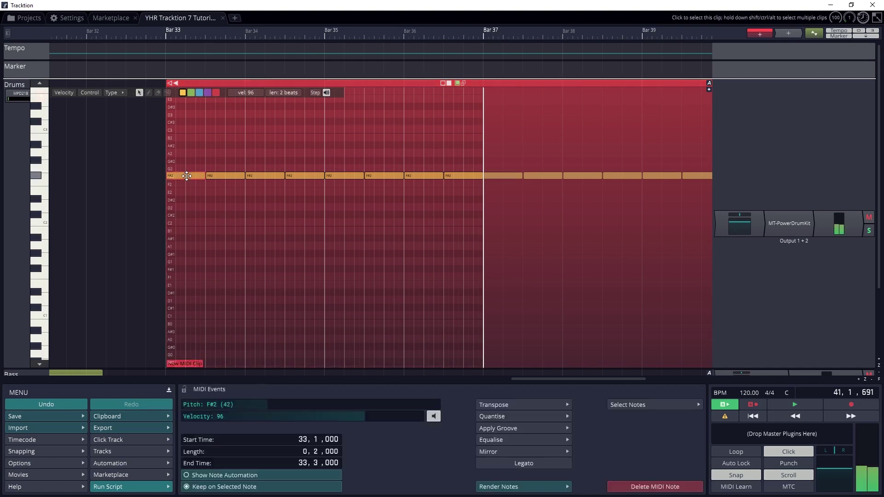
drag(197, 149, 304, 169)
click(333, 184)
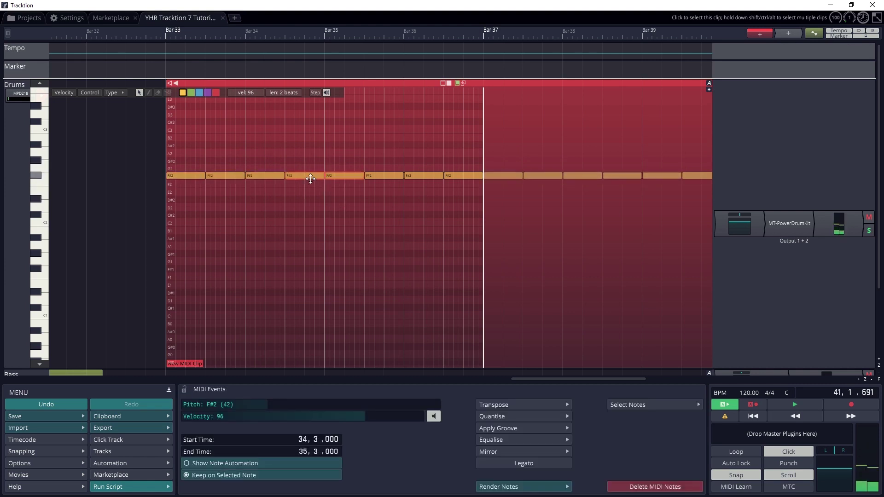
click(256, 153)
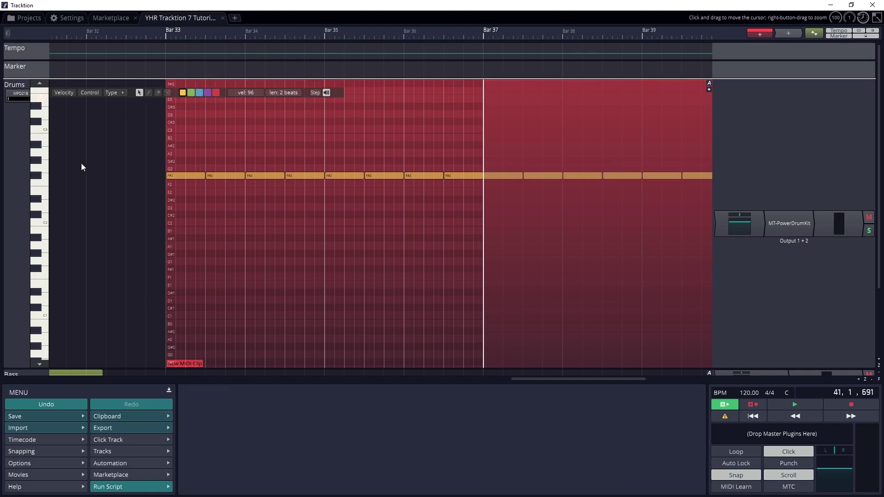
click(149, 93)
click(208, 207)
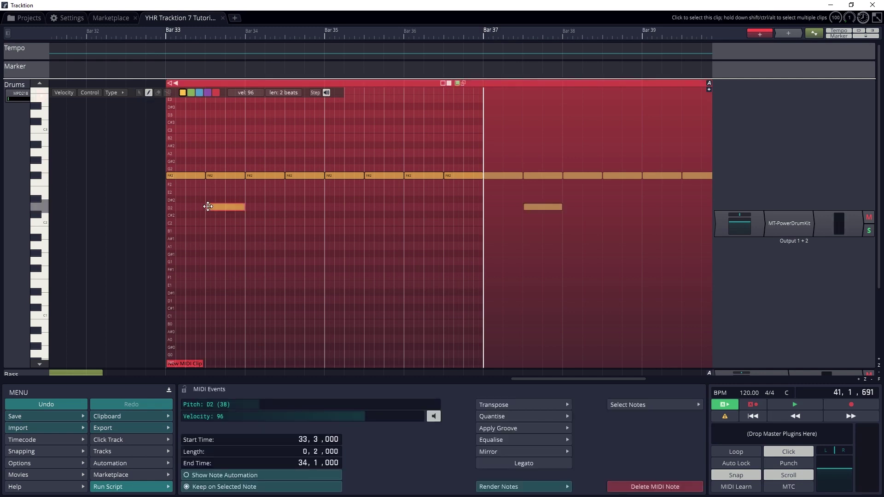
right_click(209, 205)
click(221, 210)
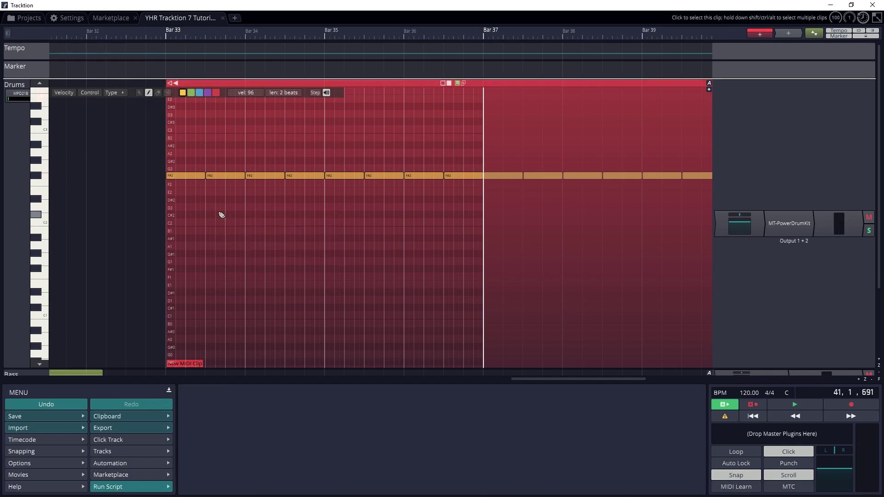
click(157, 93)
drag(193, 176, 276, 174)
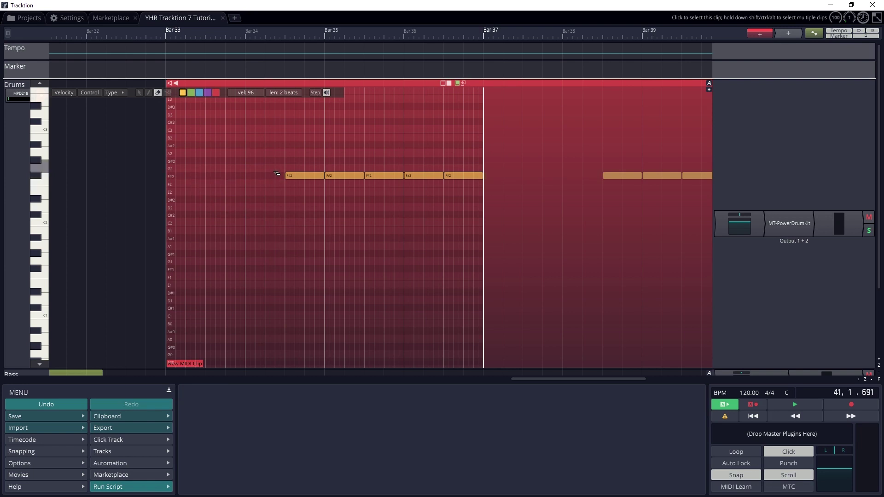
key(ctrl+z)
key(ctrl+z)
key(ctrl+shift+z)
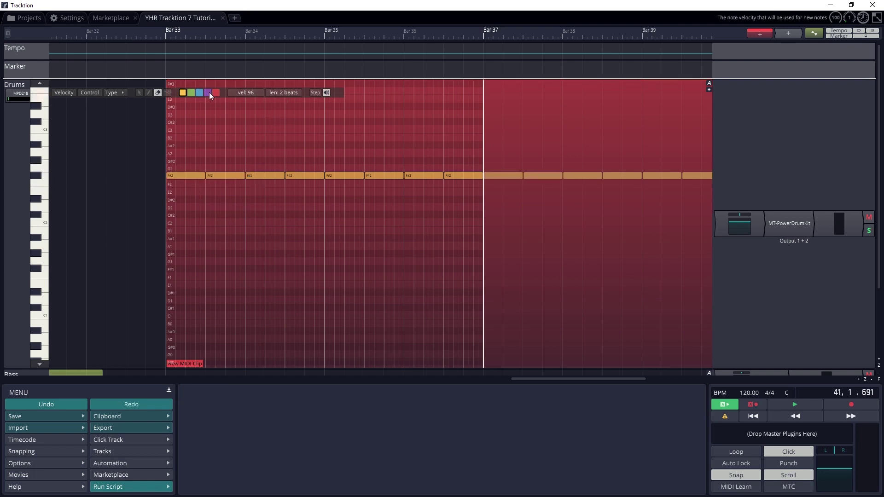
click(167, 93)
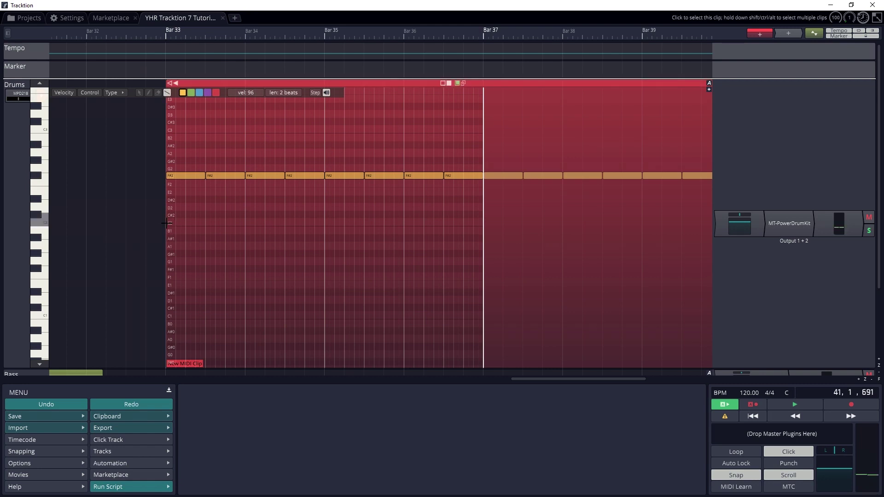
drag(241, 226, 483, 225)
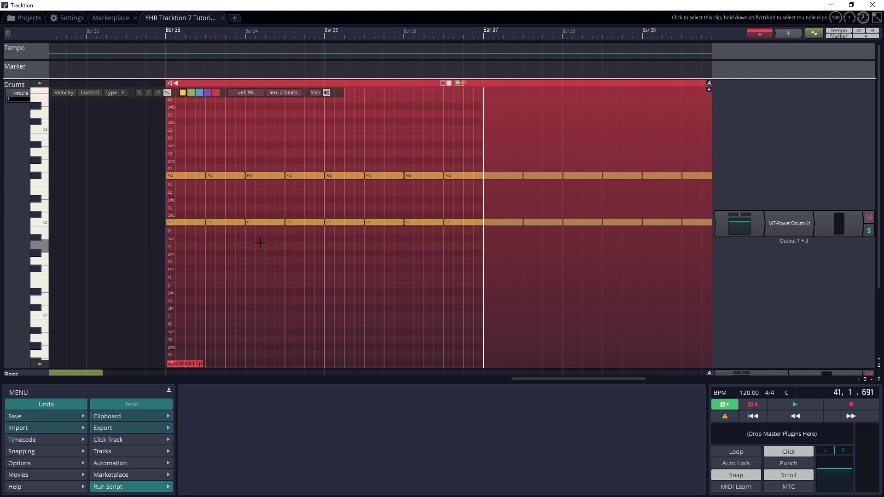
key(ctrl+z)
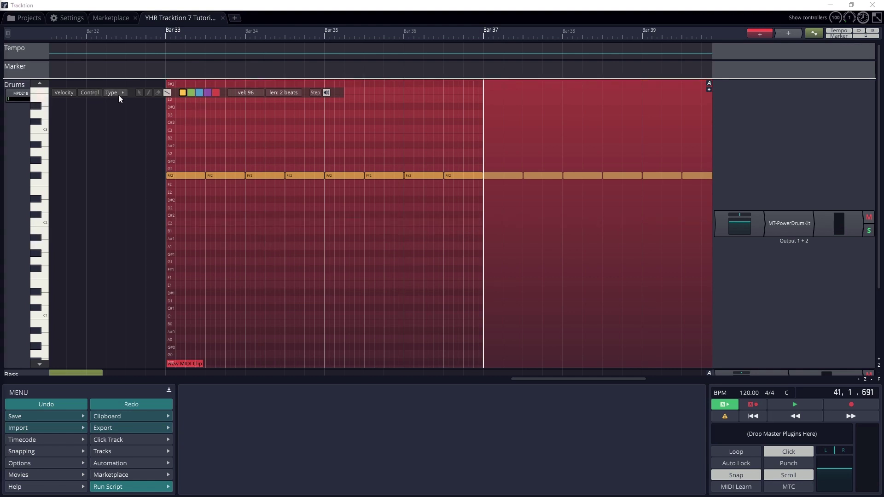
Step: With the pencil tool, draw a D2 note on beat 2 and a B1 note on beat 3 of bar 33
click(149, 92)
click(170, 231)
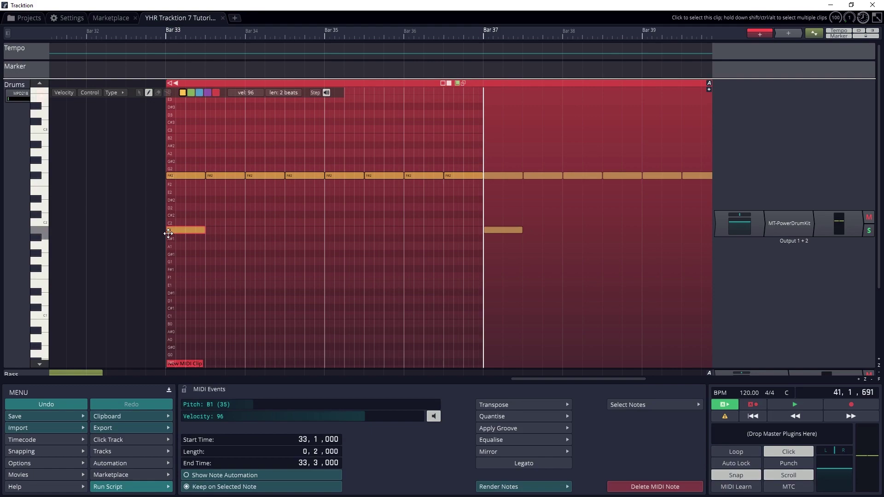
double_click(203, 230)
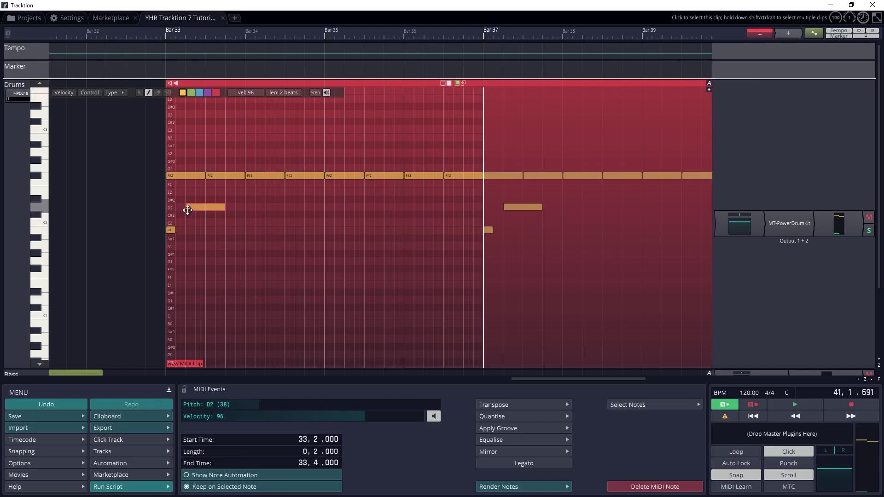
click(190, 207)
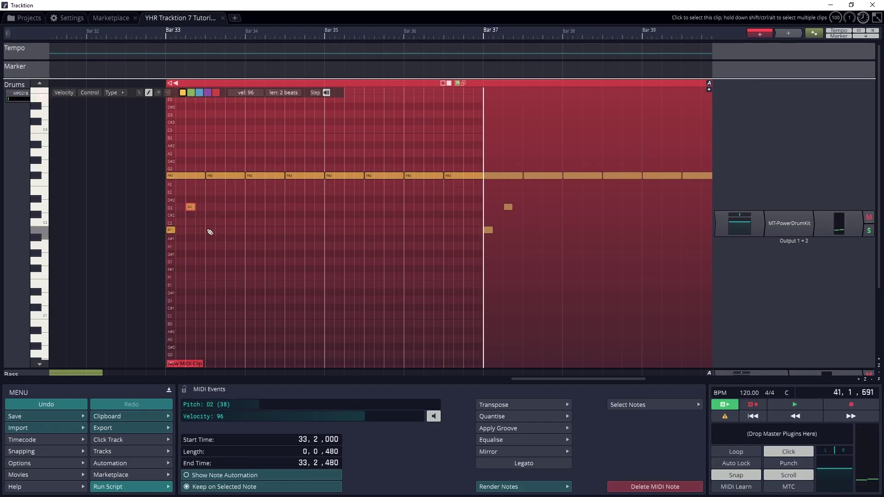
mouse_move(210, 230)
mouse_down()
mouse_move(249, 237)
mouse_move(214, 233)
mouse_up()
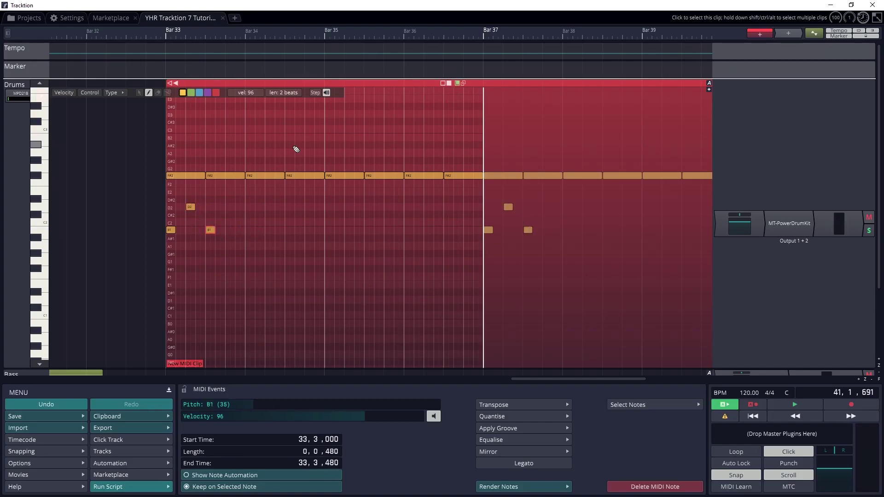
Step: Set new note length to 1/4 beat, add a short D2 on bar 33 beat 4, and shorten the earlier D2
click(291, 93)
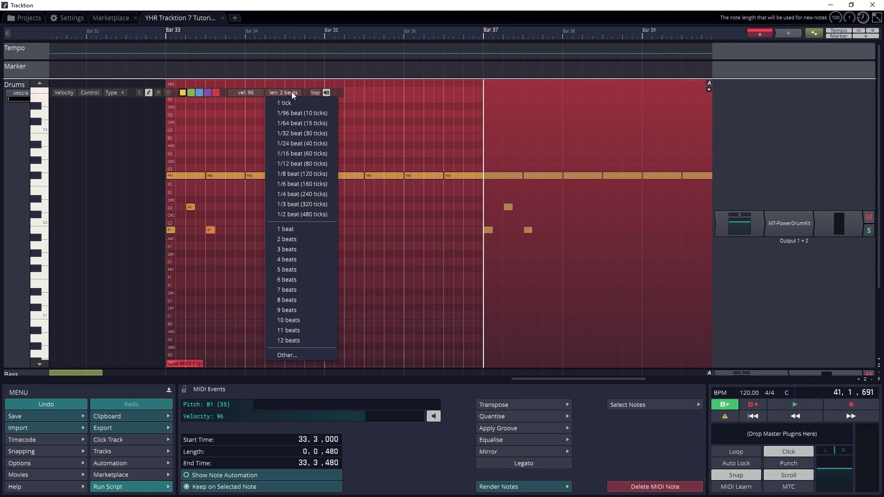
click(287, 194)
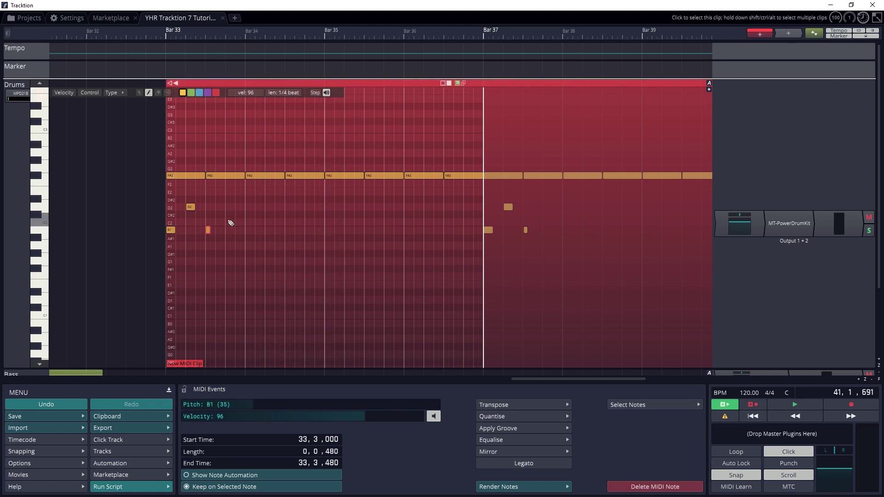
click(227, 207)
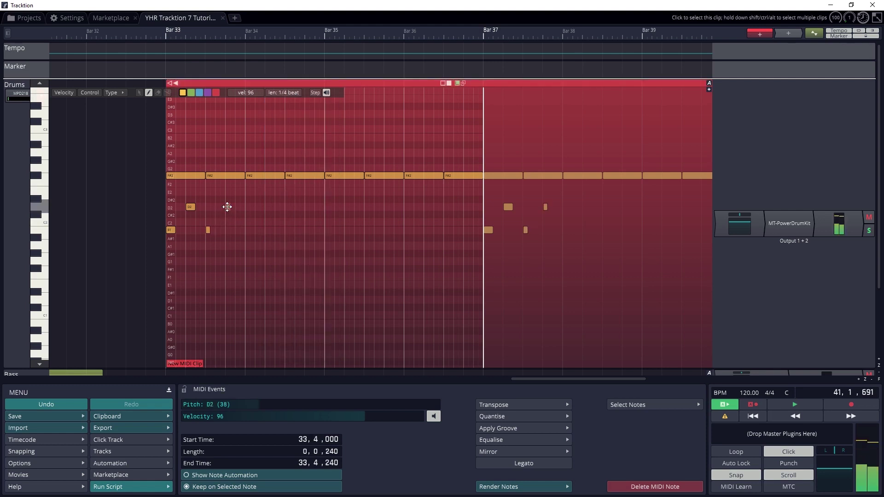
click(188, 207)
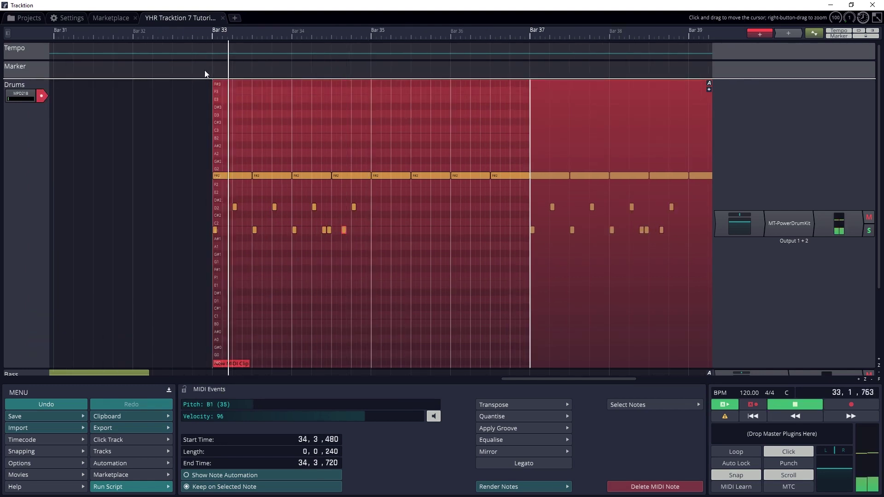
Step: Draw alternating B1 and D2 hits through bars 34–36 and play back the pattern
click(368, 230)
click(394, 206)
click(414, 230)
click(433, 207)
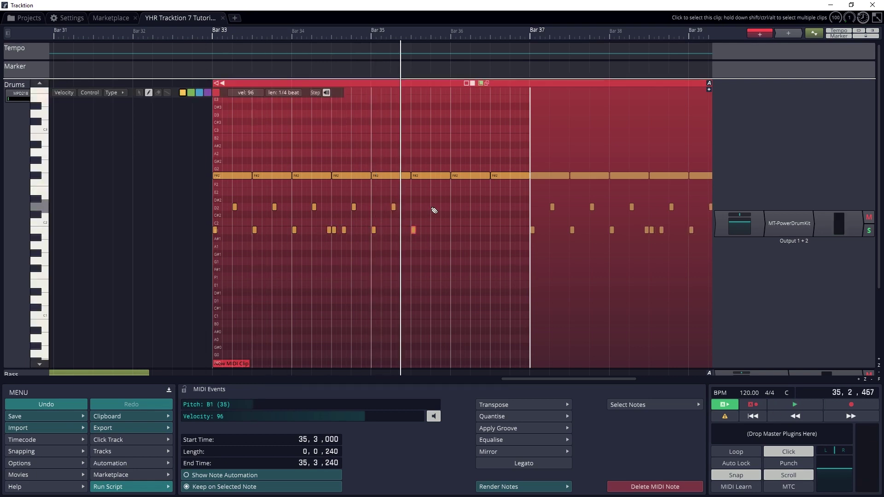
click(453, 230)
click(473, 206)
click(493, 230)
click(512, 207)
key(space)
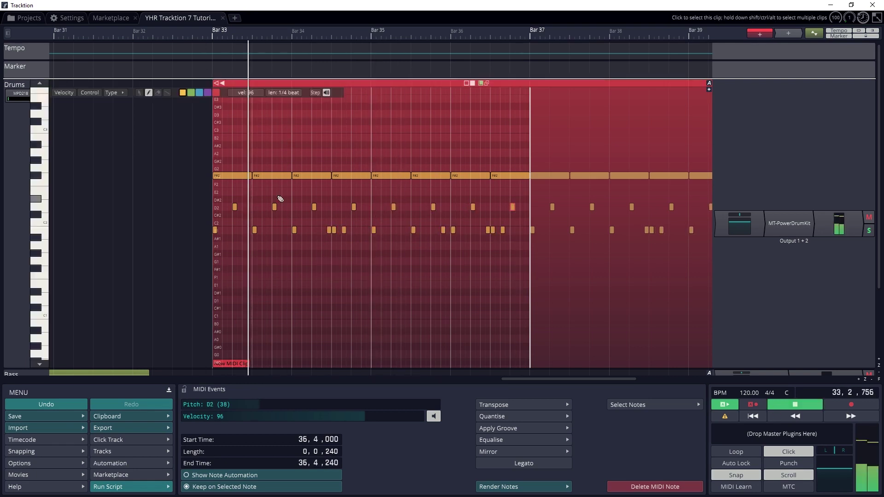
Step: Shorten the long F#2 note to a short hit
drag(414, 230, 423, 230)
click(402, 231)
click(251, 178)
key(space)
drag(251, 177, 219, 177)
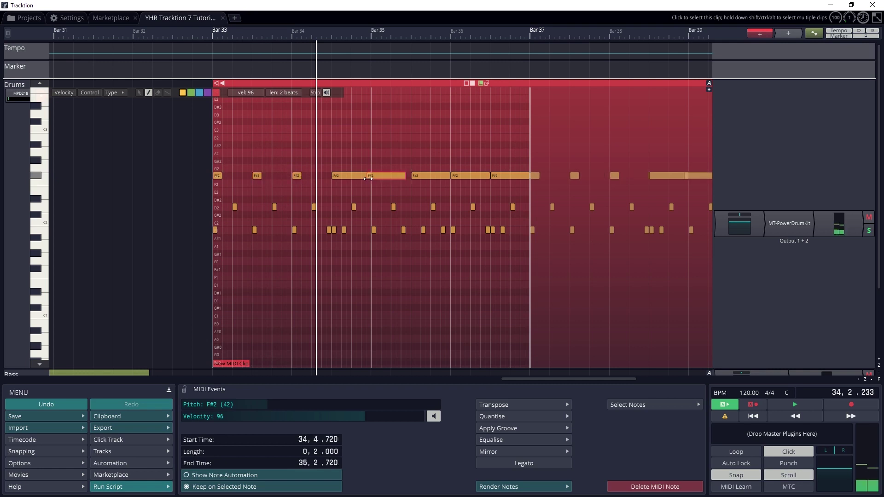
Step: Add short F#2 hits across bars 36–39 while auditioning, then return to the select tool
click(283, 92)
key(space)
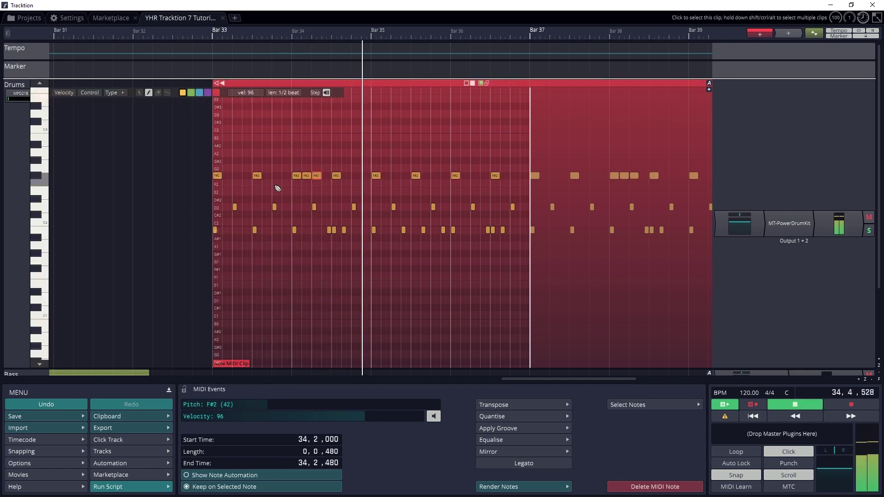
click(313, 176)
click(369, 176)
click(364, 175)
click(359, 175)
click(463, 175)
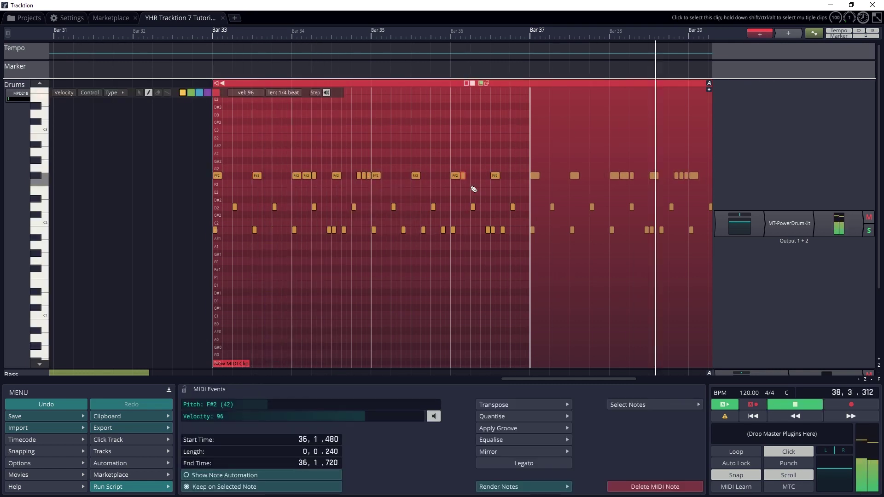
key(space)
click(140, 92)
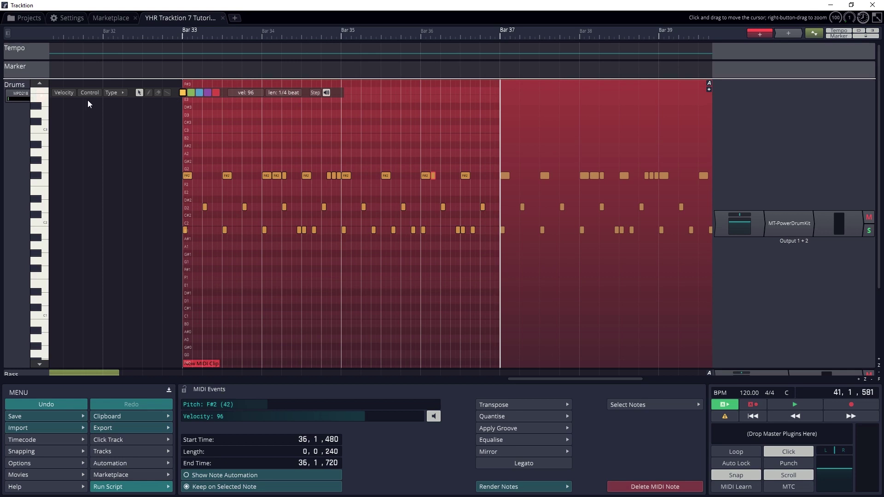
Step: Show the velocity lane beneath the Drums notes and check the D2 notes in bar 33
click(61, 92)
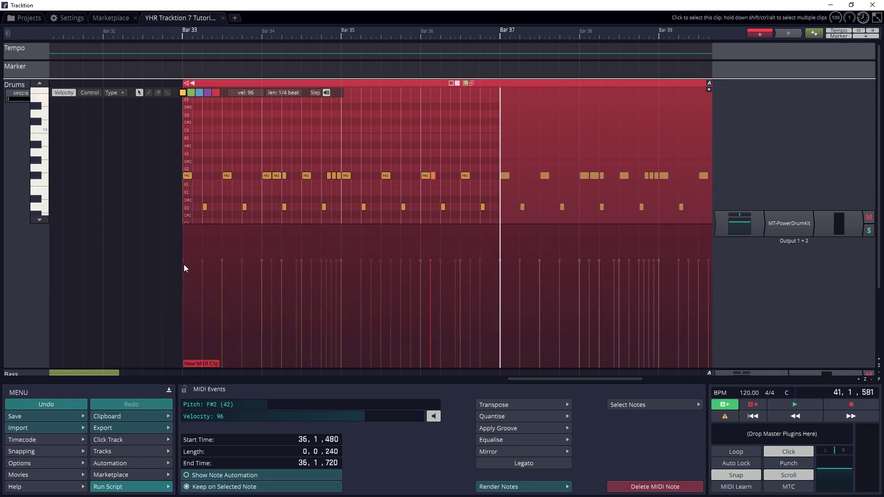
scroll(205, 249, down, 2)
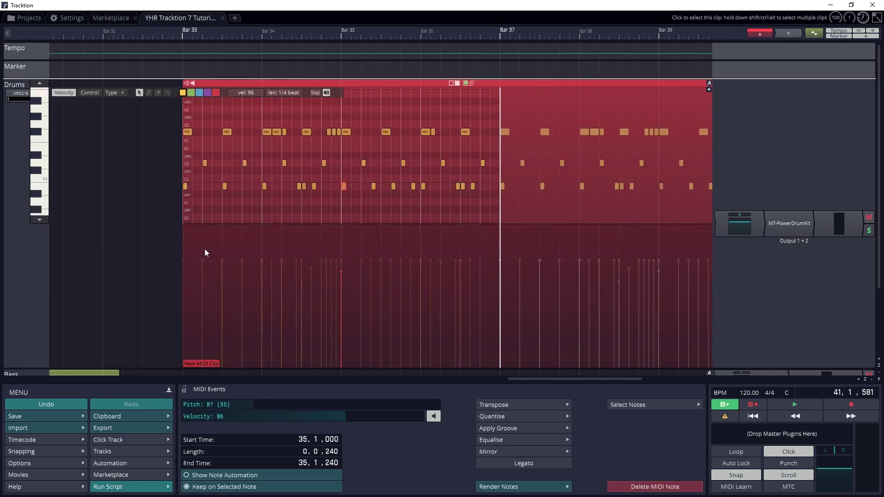
click(204, 163)
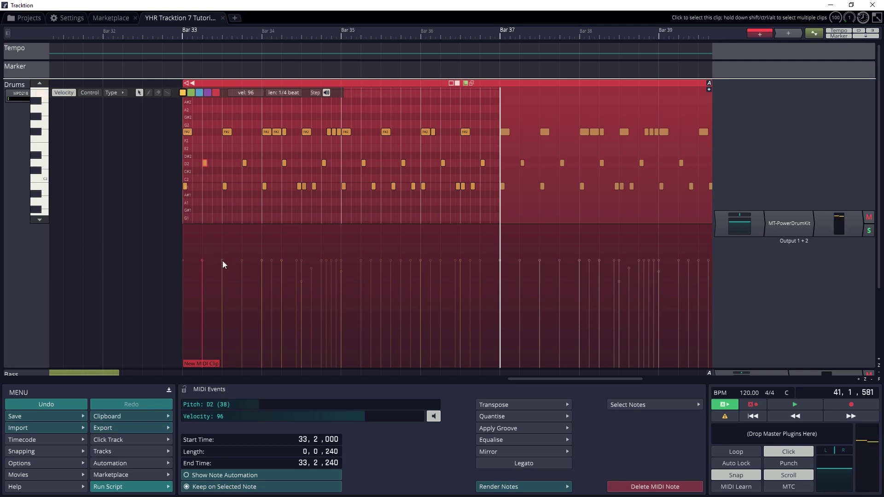
click(244, 163)
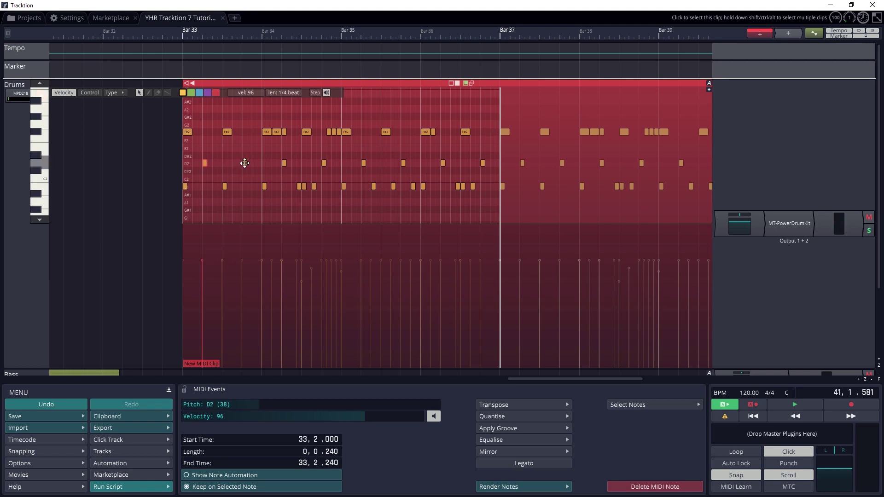
click(241, 260)
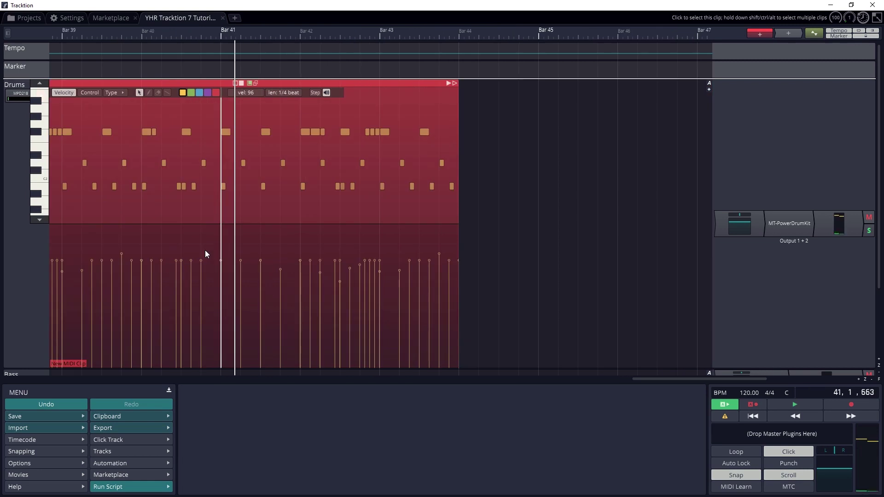
key(Escape)
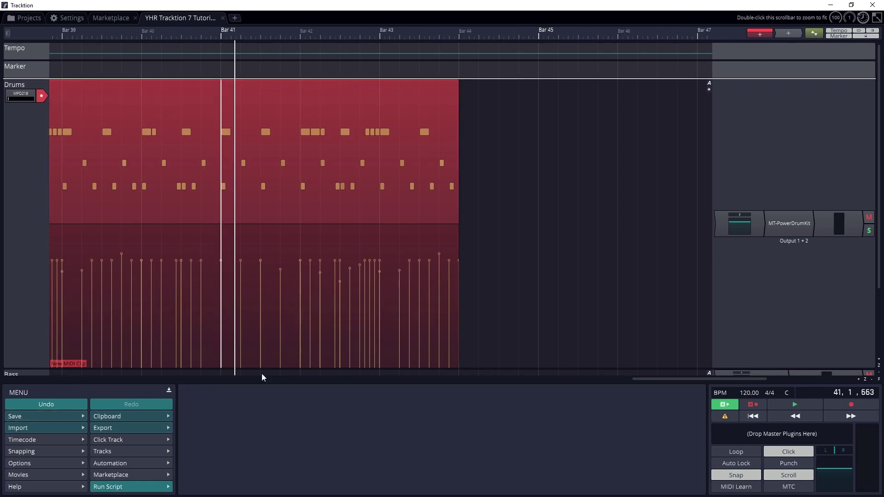
Step: Select the F#2 note at bar 34 and set its velocity to 91
drag(651, 379, 505, 388)
click(388, 178)
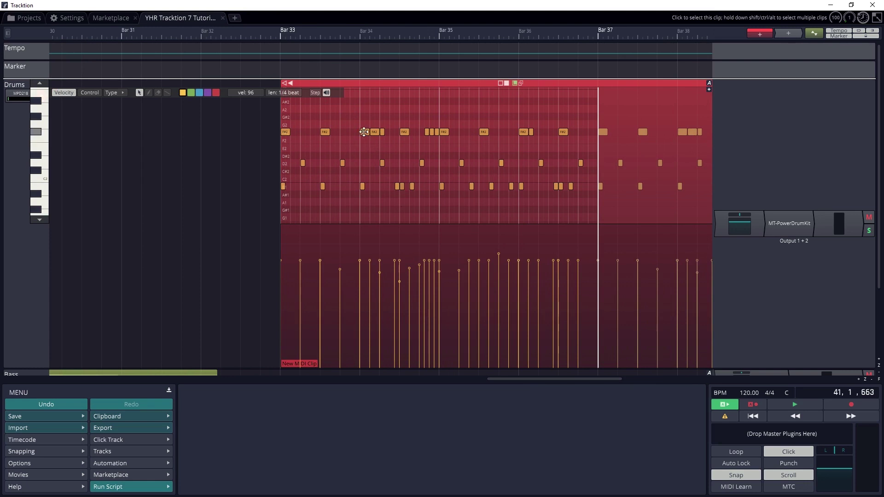
click(364, 133)
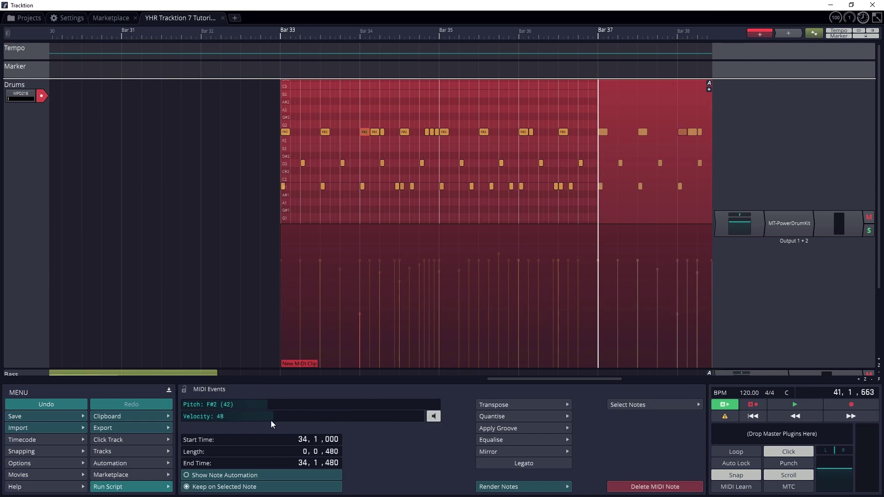
drag(272, 418, 363, 405)
drag(418, 405, 336, 409)
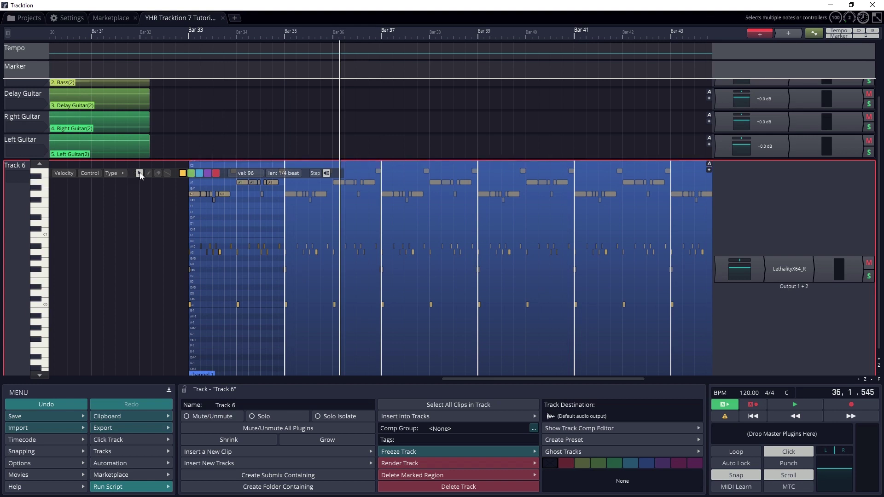
Step: Raise Track 6's opening notes a semitone, then transpose them -2 so they start on A#1, and play
drag(283, 327, 166, 264)
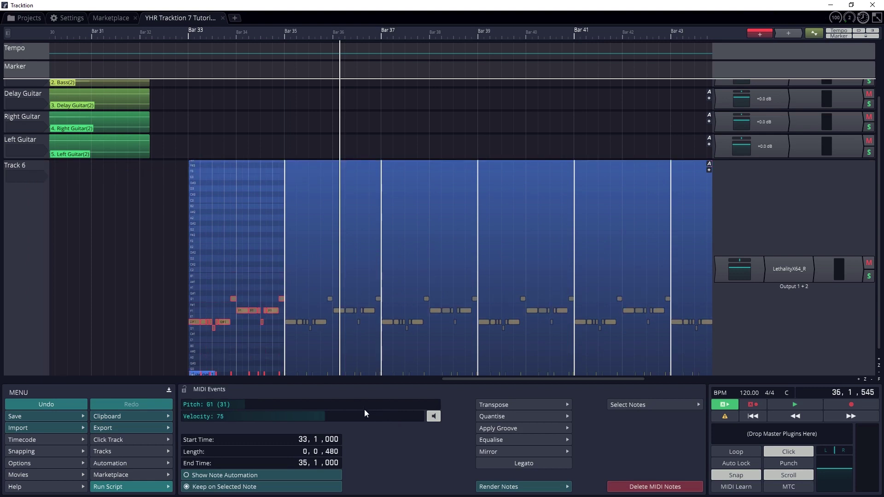
click(193, 298)
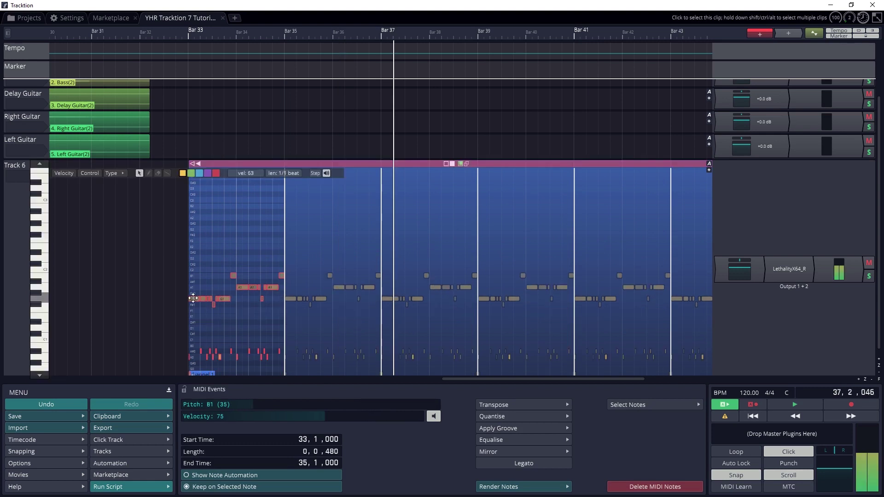
drag(193, 297, 193, 296)
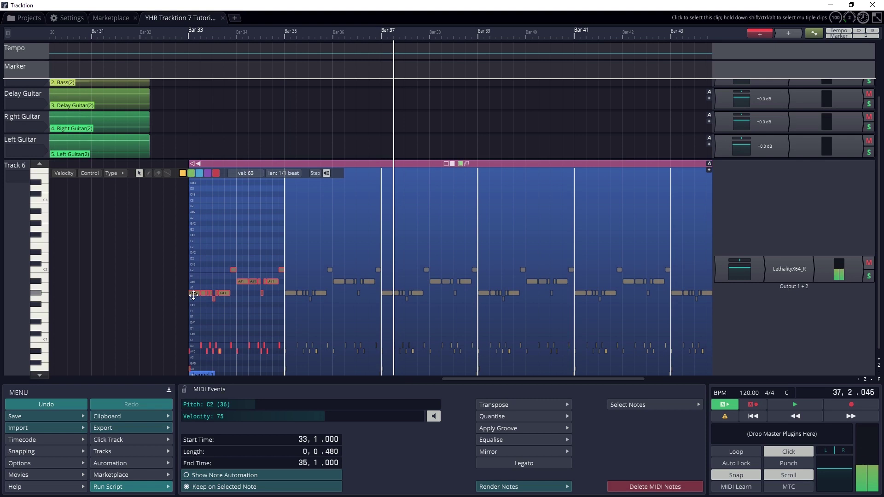
click(511, 404)
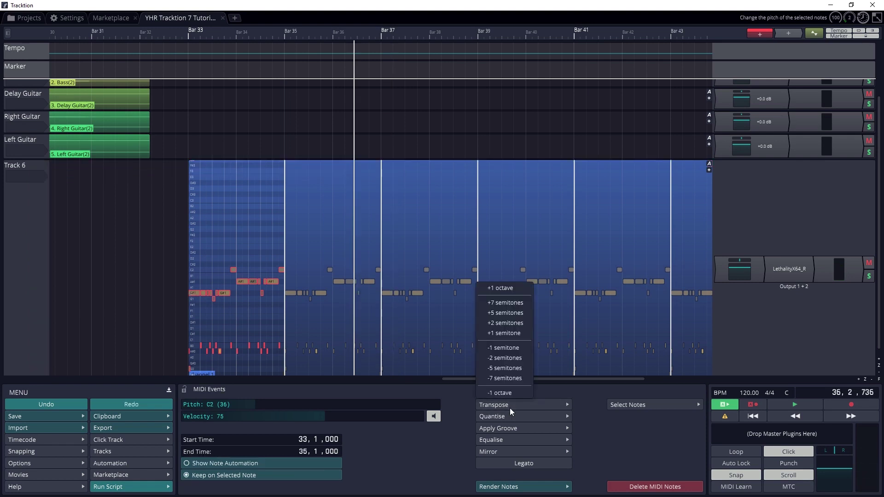
click(503, 360)
key(space)
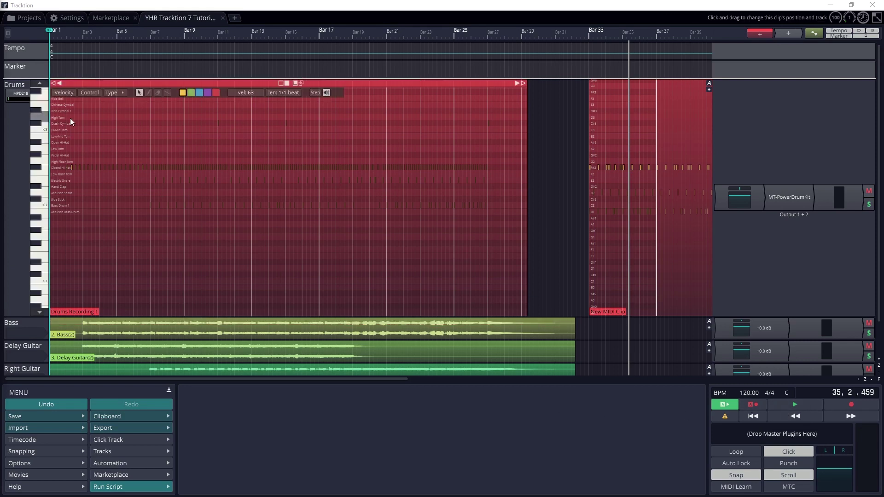
Step: Solo the Drums track and play from the start of the edit
click(869, 204)
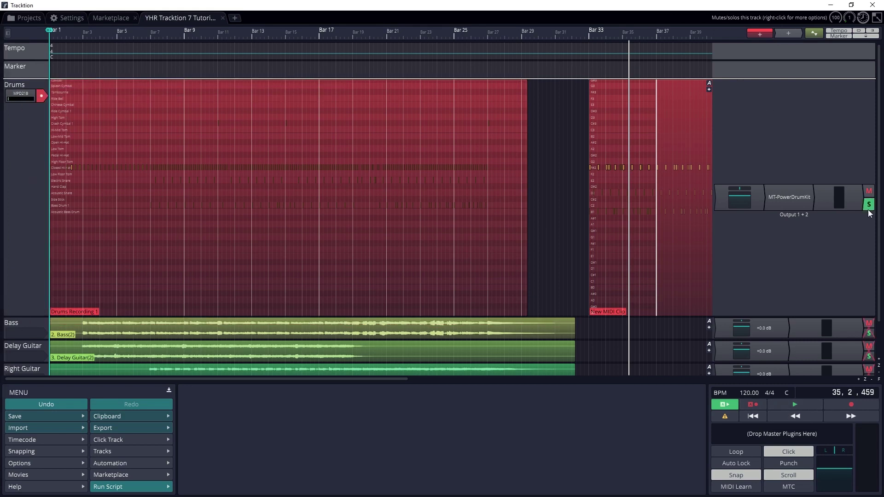
key(Home)
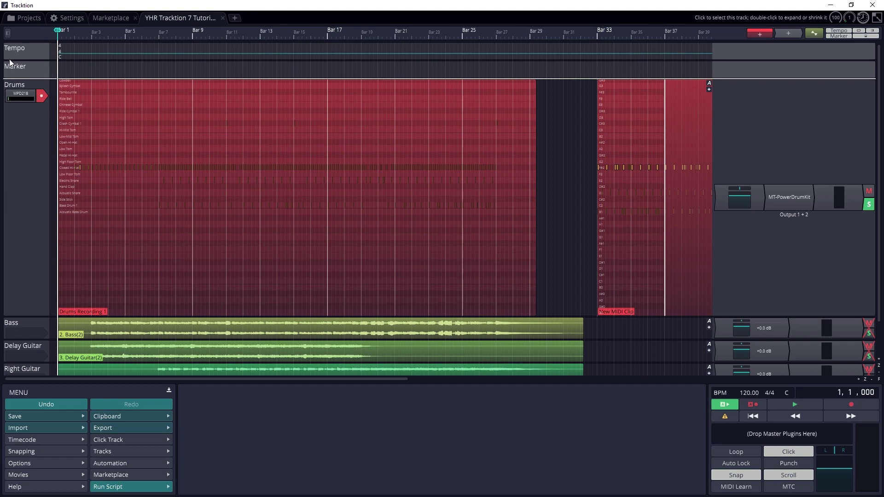
key(space)
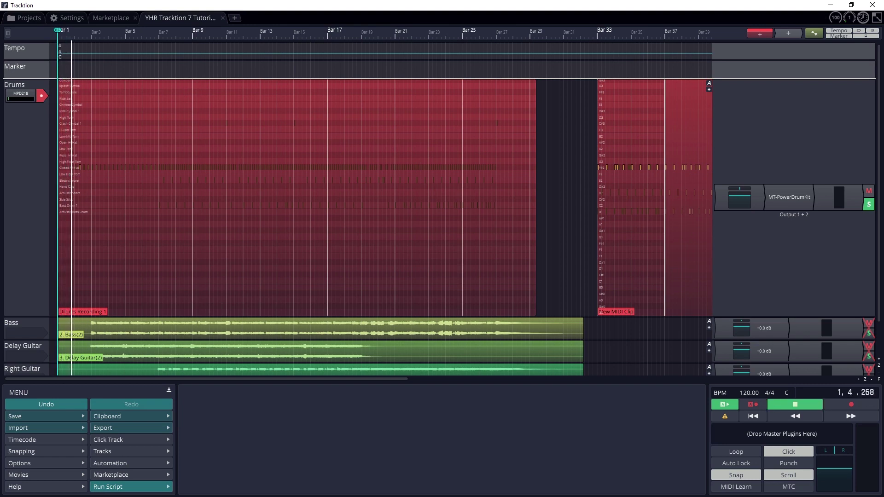
Step: Select the recorded drum notes in bars 1–31 and quantise their start times to the nearest beat
drag(503, 215, 46, 139)
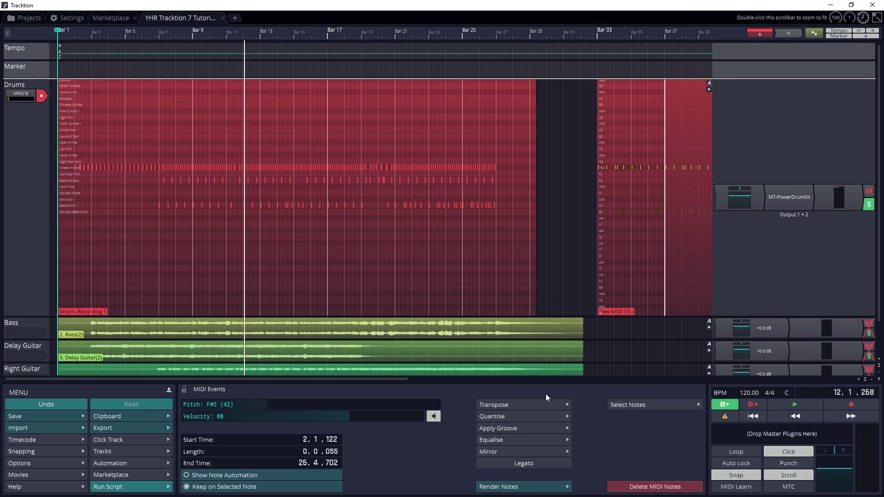
click(532, 416)
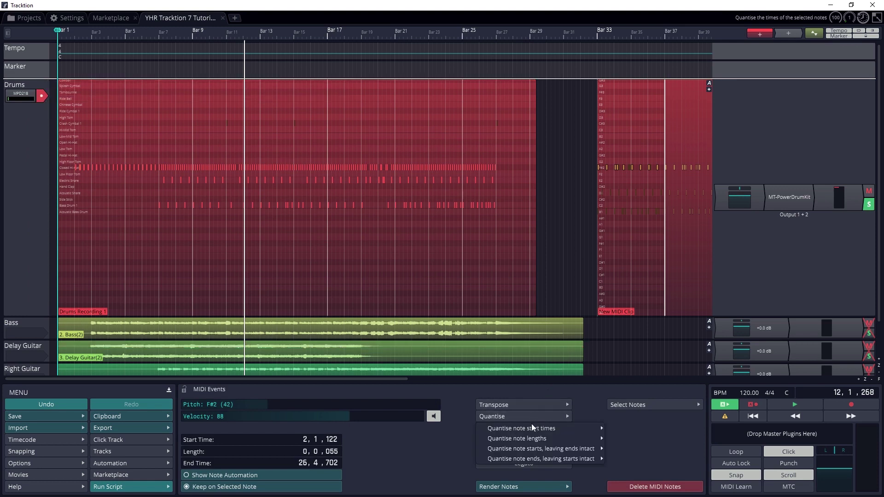
mouse_move(541, 430)
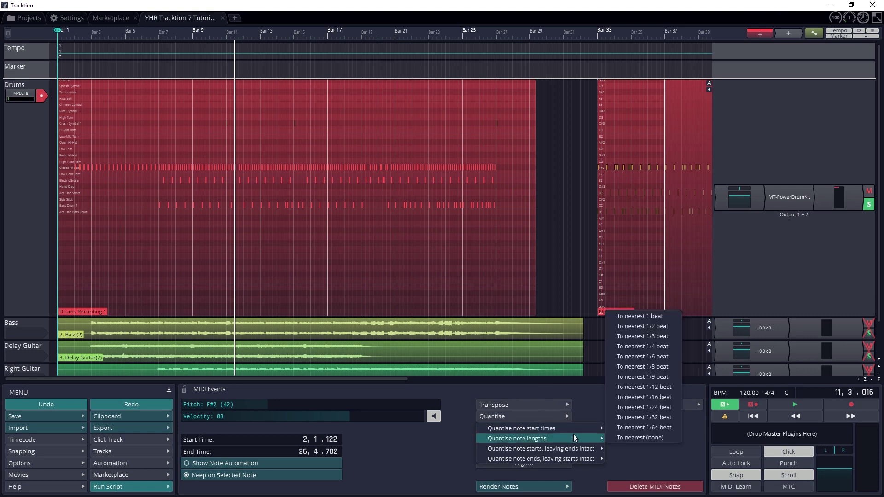
mouse_move(576, 434)
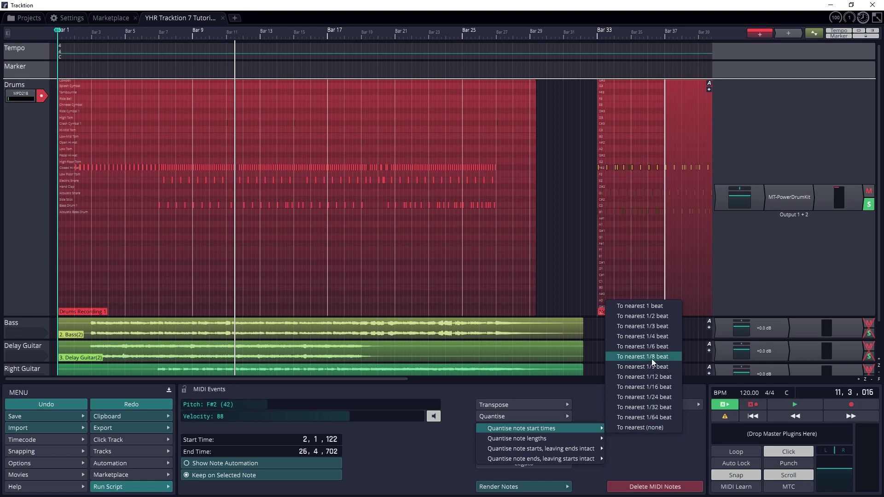
click(649, 387)
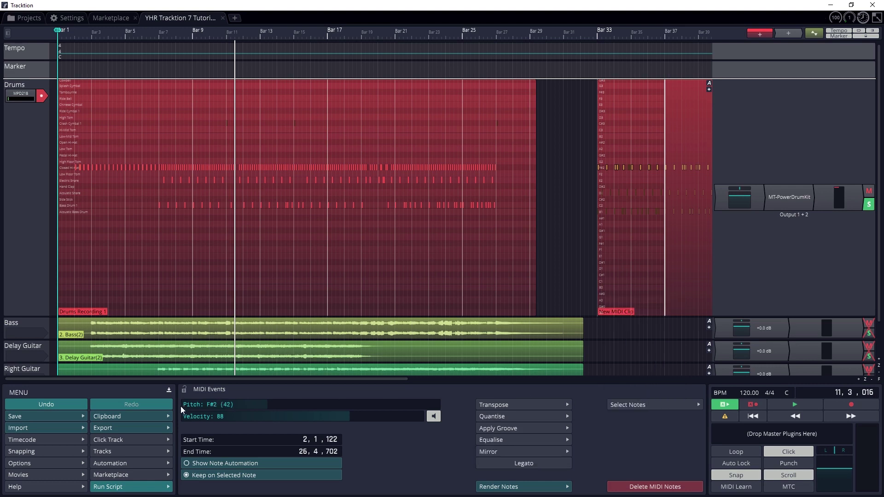
Step: Rewind to bar 1 and play the quantised, soloed drum recording
click(759, 417)
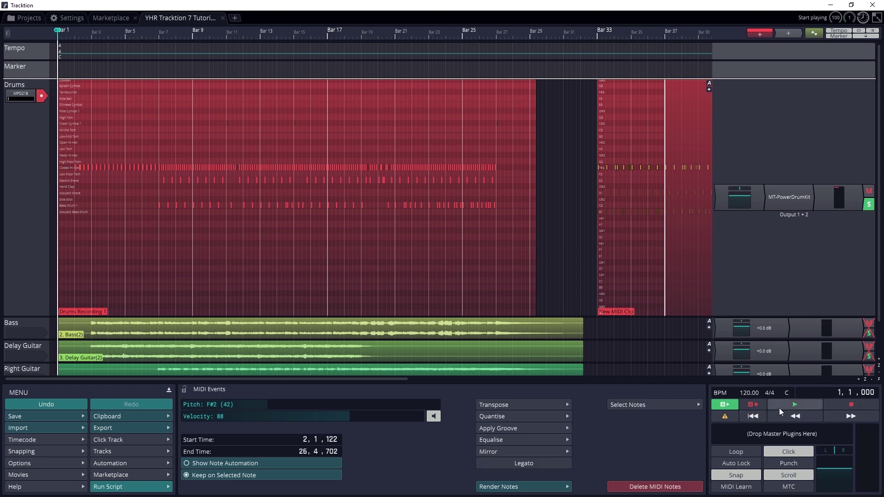
click(779, 408)
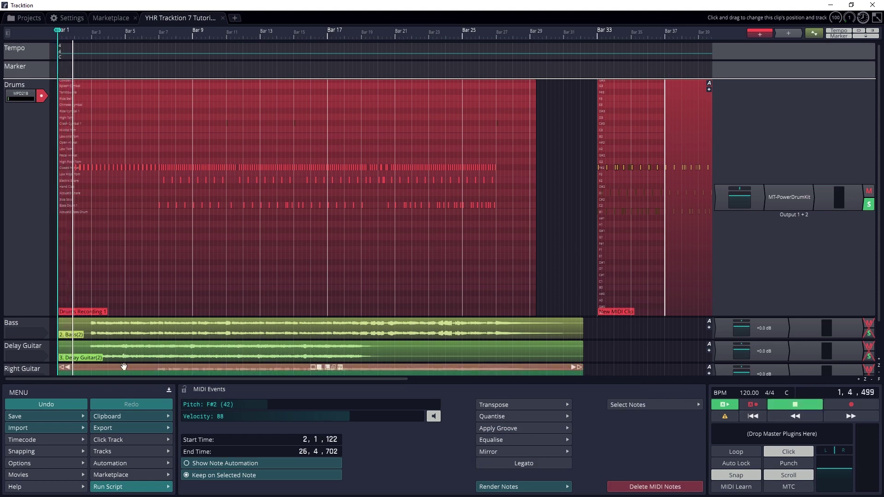